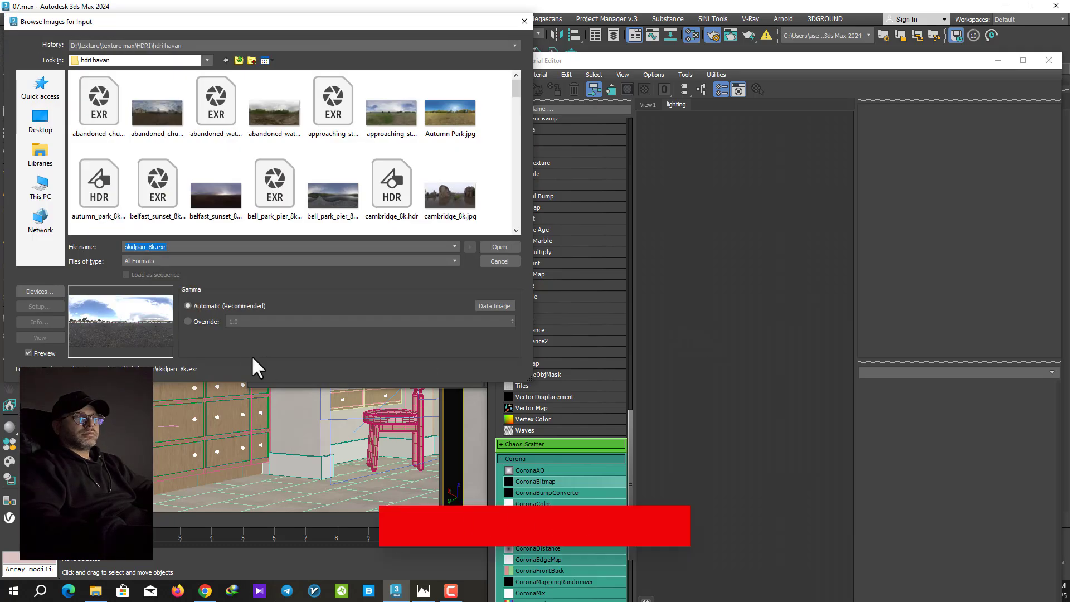
Step: Load skidpan_8k.exr into a CoronaBitmap map and feed it into a CoronaColorCorrect map
{"action": "left_click", "coordinate": [497, 249]}
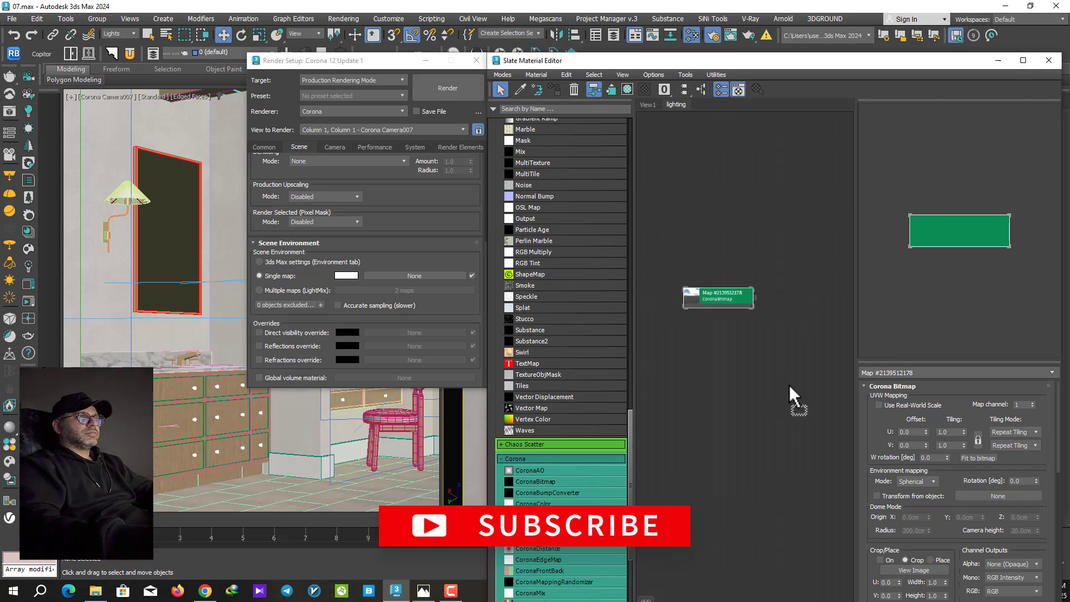
{"action": "left_click_drag", "start_coordinate": [804, 315], "coordinate": [792, 283]}
Step: Add a CoronaLegacyMtl to the lighting view with reflection level 1.0 and reflection glossiness 0.65
{"action": "left_click_drag", "start_coordinate": [630, 474], "coordinate": [641, 256]}
{"action": "left_click_drag", "start_coordinate": [546, 140], "coordinate": [766, 404]}
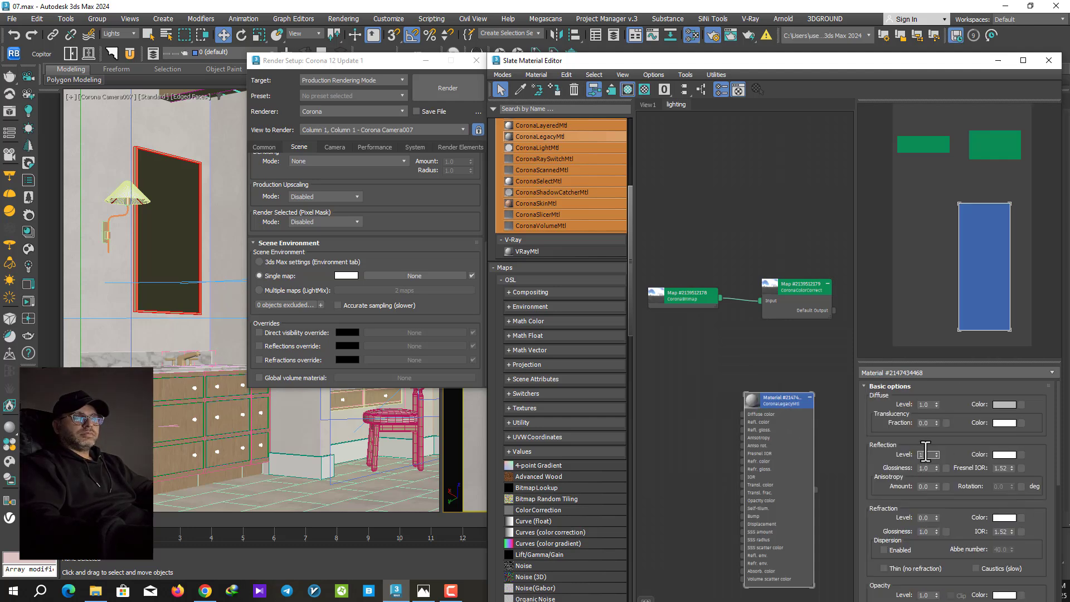
{"action": "double_click", "coordinate": [924, 454]}
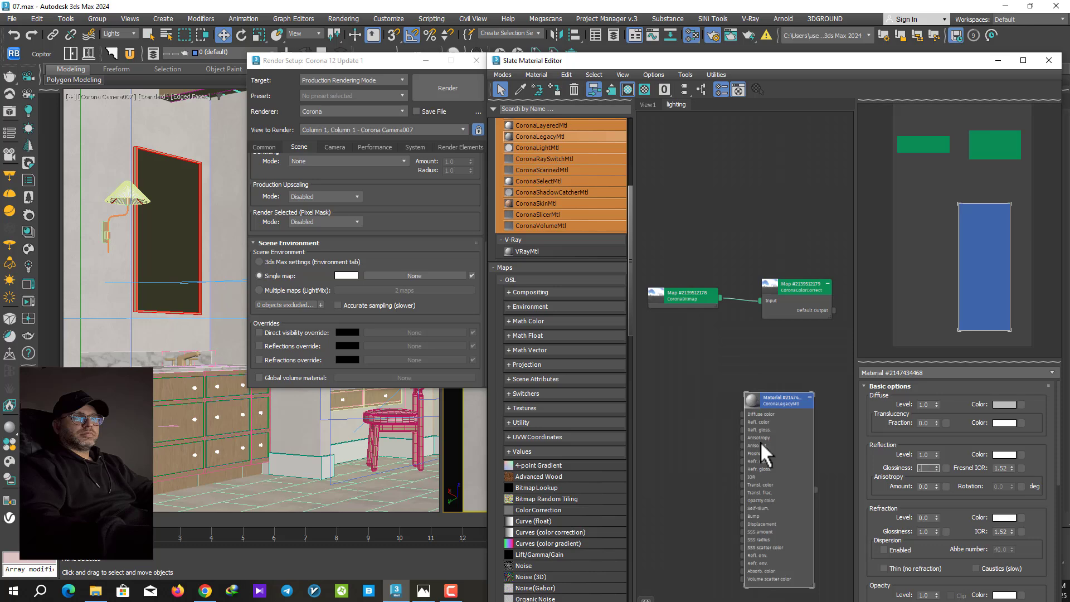
Step: Enable the render material override and assign the new CoronaLegacyMtl to it as an instance
{"action": "left_click_drag", "start_coordinate": [370, 183], "coordinate": [388, 331]}
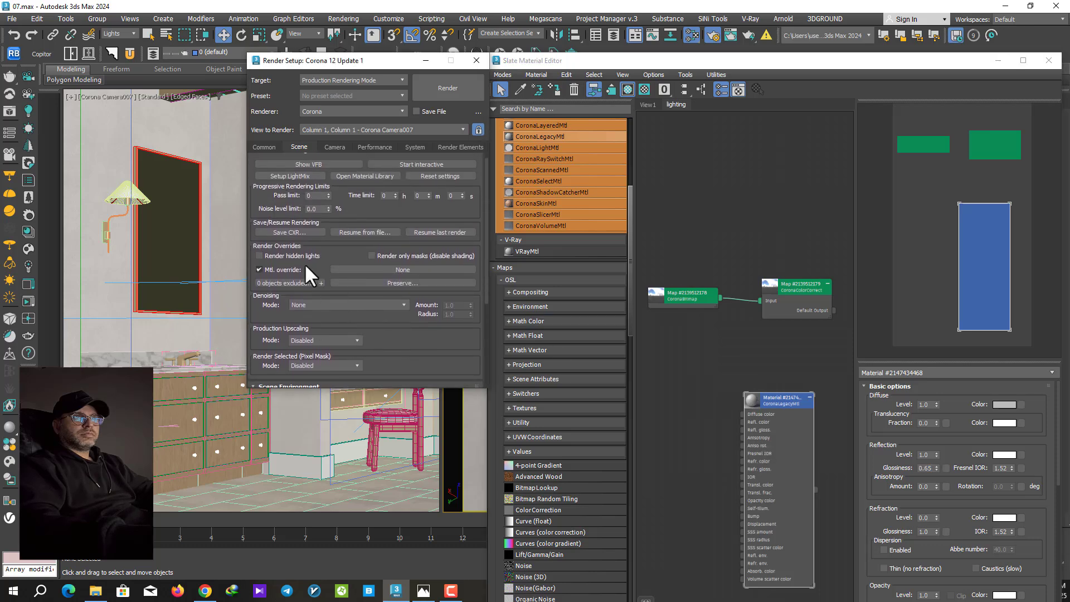
{"action": "left_click", "coordinate": [278, 270]}
{"action": "left_click", "coordinate": [277, 270]}
{"action": "left_click_drag", "start_coordinate": [815, 490], "coordinate": [402, 270]}
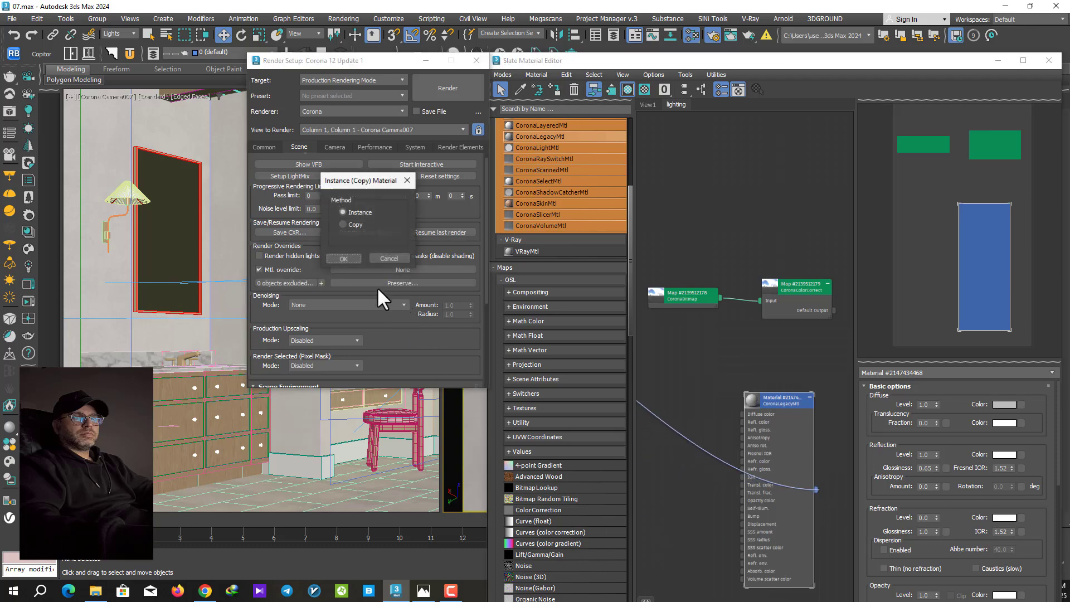
{"action": "left_click", "coordinate": [347, 261]}
Step: Make the material override preserve glass materials
{"action": "left_click", "coordinate": [385, 284]}
{"action": "left_click", "coordinate": [624, 297]}
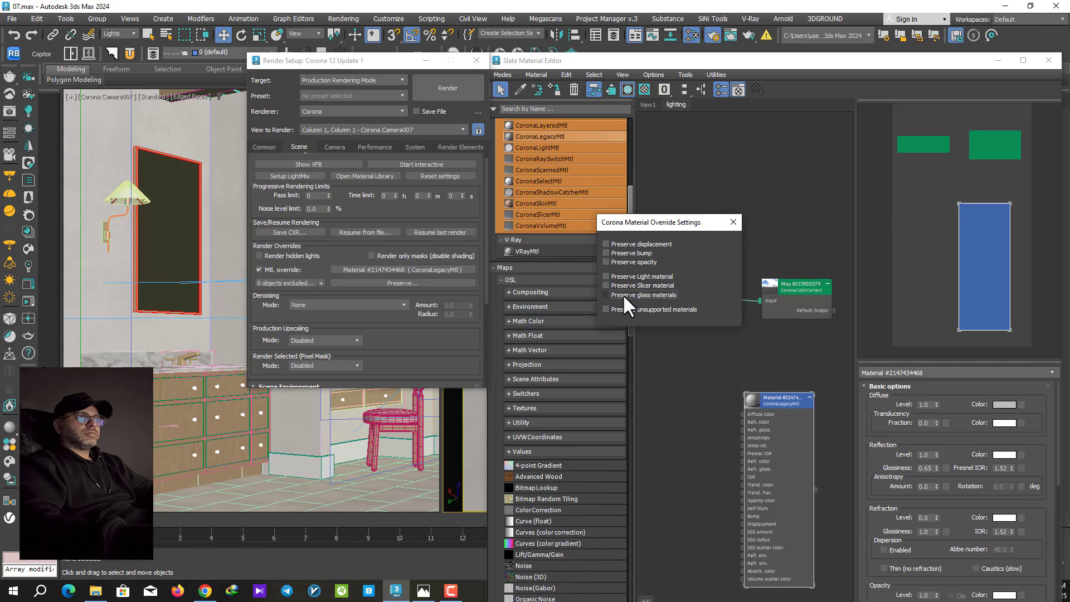
{"action": "left_click", "coordinate": [734, 221]}
{"action": "left_click", "coordinate": [433, 163]}
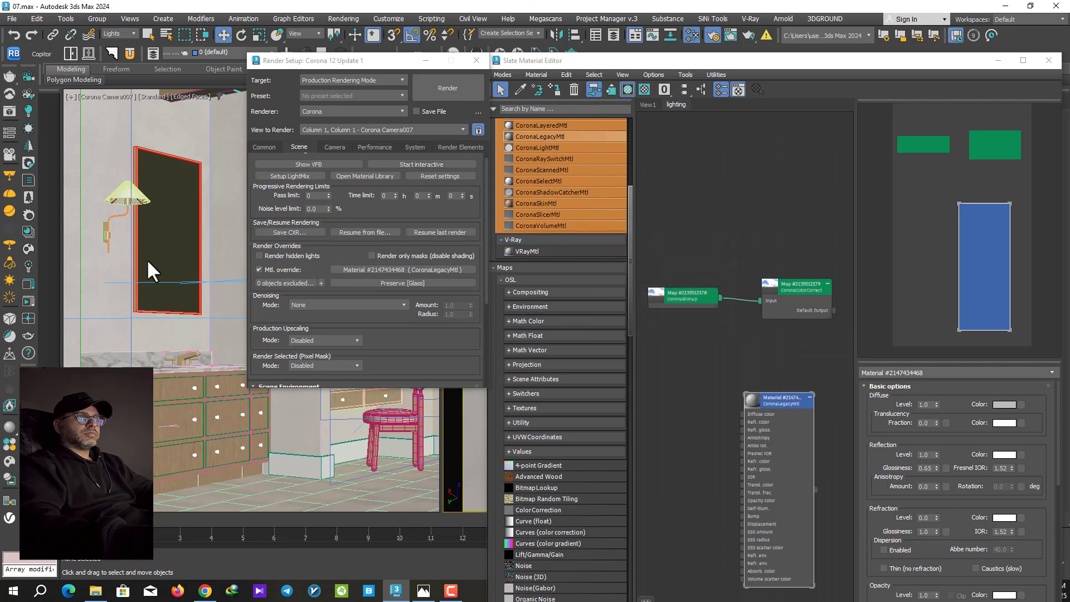
{"action": "left_click", "coordinate": [412, 170]}
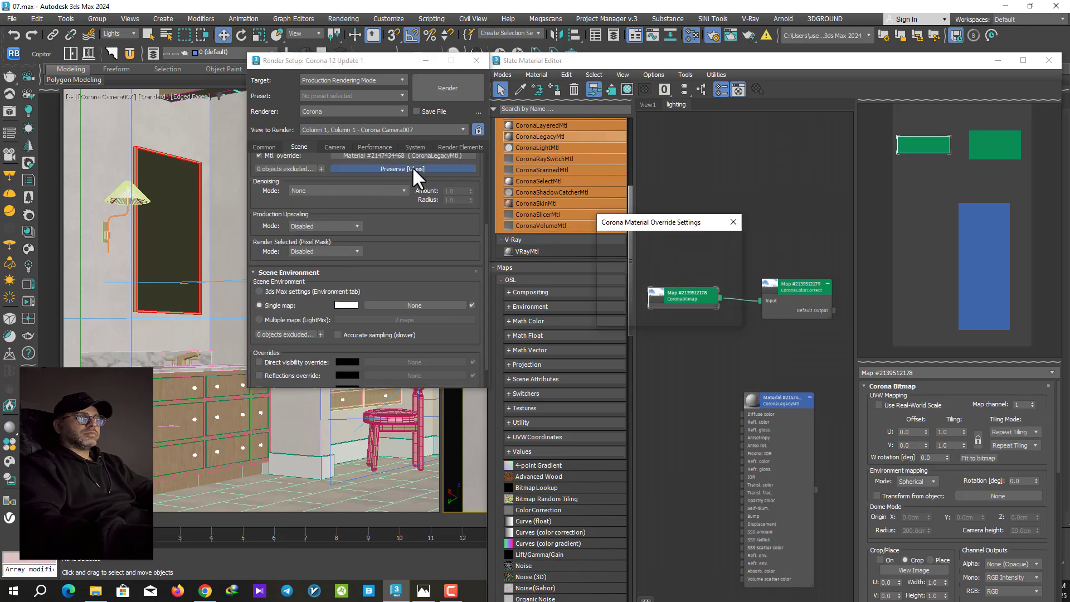
{"action": "left_click", "coordinate": [733, 222]}
Step: Assign the CoronaColorCorrect map as an instance to the scene environment's single map
{"action": "left_click_drag", "start_coordinate": [412, 237], "coordinate": [411, 210]}
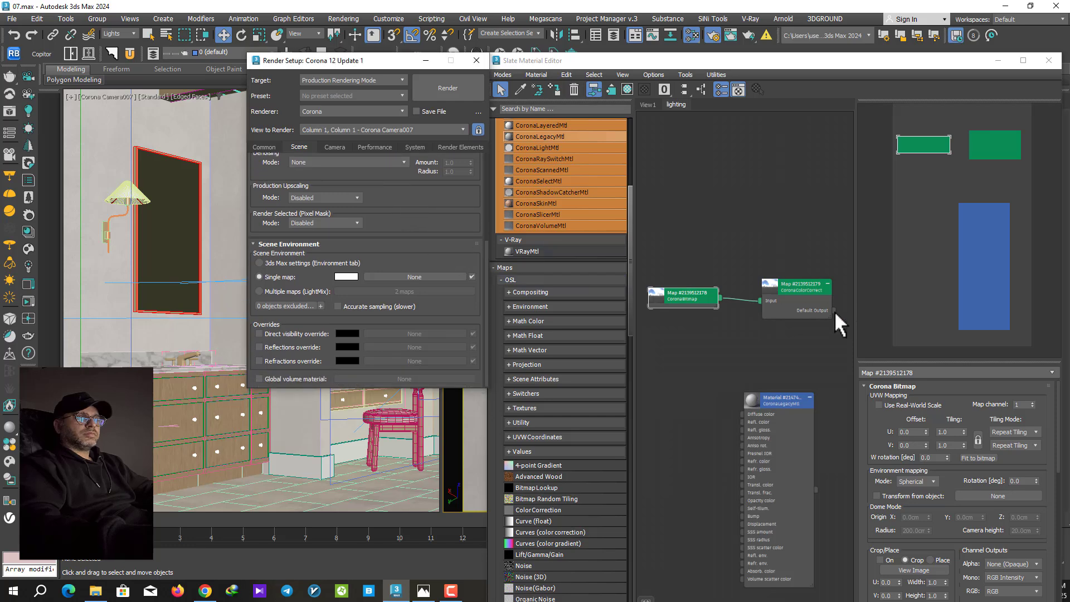
{"action": "left_click_drag", "start_coordinate": [834, 311], "coordinate": [413, 278]}
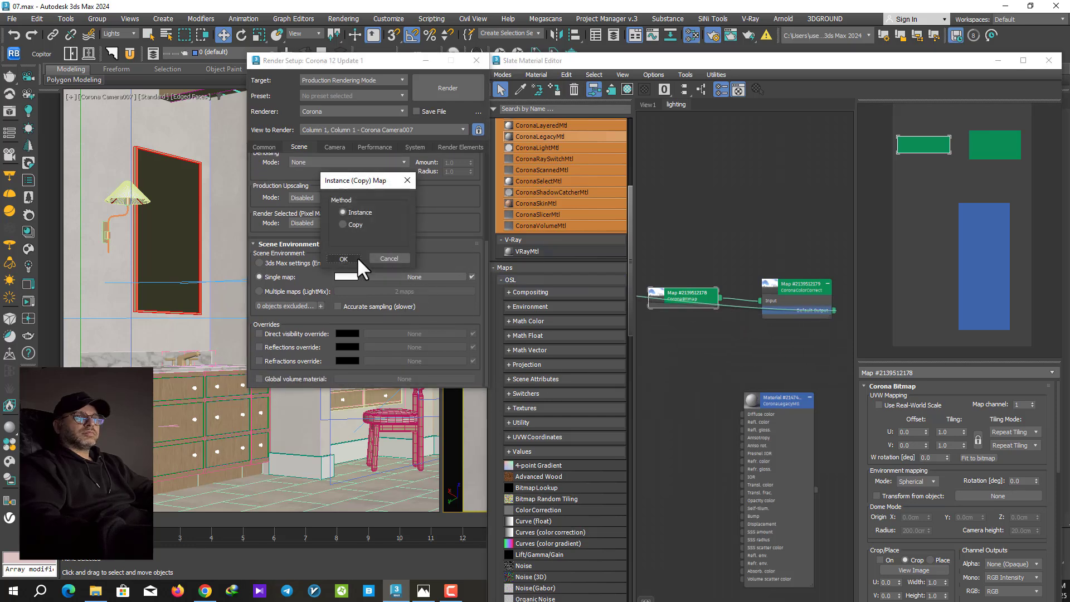
{"action": "left_click", "coordinate": [345, 258]}
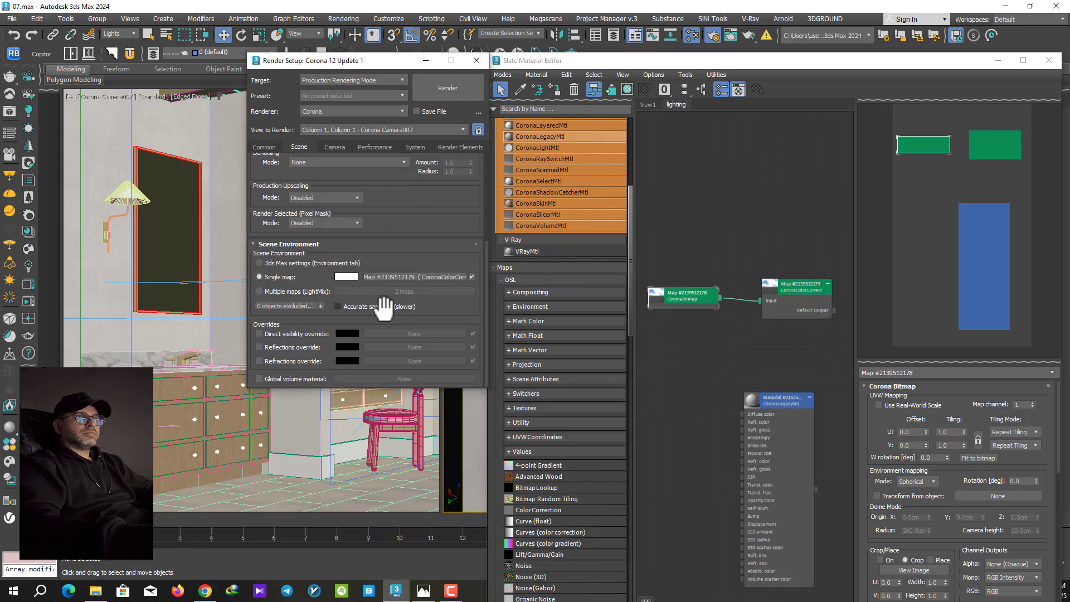
Step: Start an interactive render of the camera view and raise its simple exposure to 3.485
{"action": "left_click", "coordinate": [425, 62]}
{"action": "left_click", "coordinate": [32, 302]}
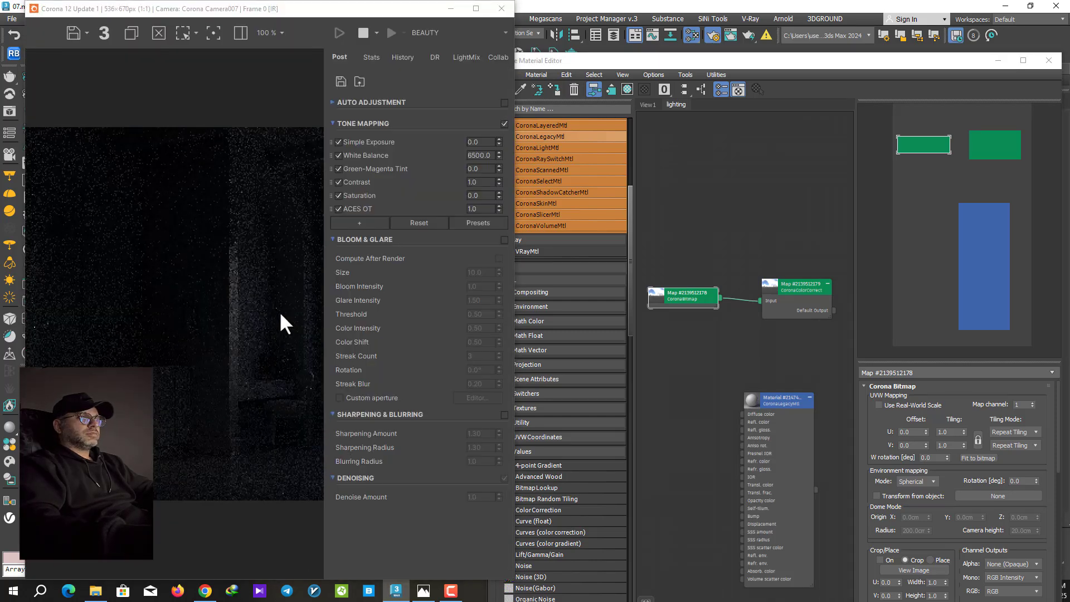
{"action": "left_click_drag", "start_coordinate": [498, 142], "coordinate": [479, 433]}
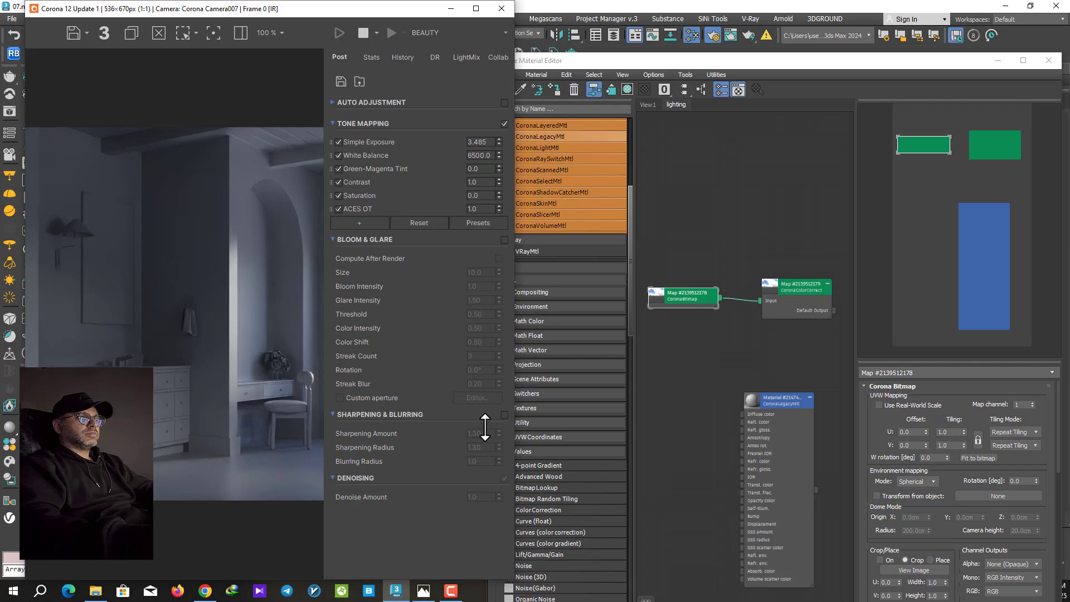
Step: Try U offsets of 0.3, 0.5 and 0.6 on the environment CoronaBitmap, and reset the offset to 0
{"action": "left_click", "coordinate": [704, 299]}
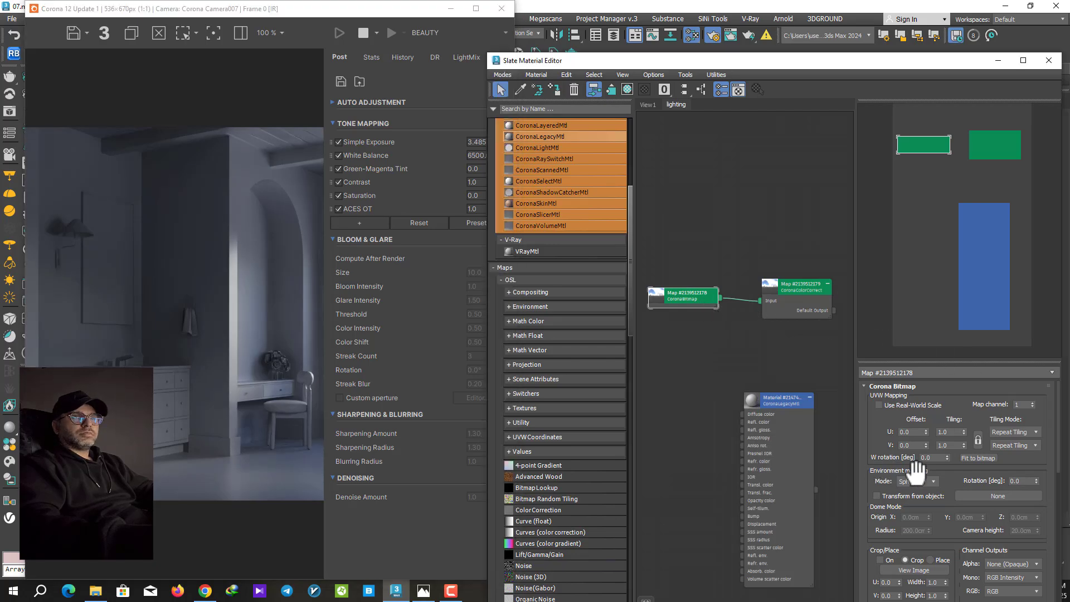
{"action": "type", "text": "0.3"}
{"action": "key", "text": "Return"}
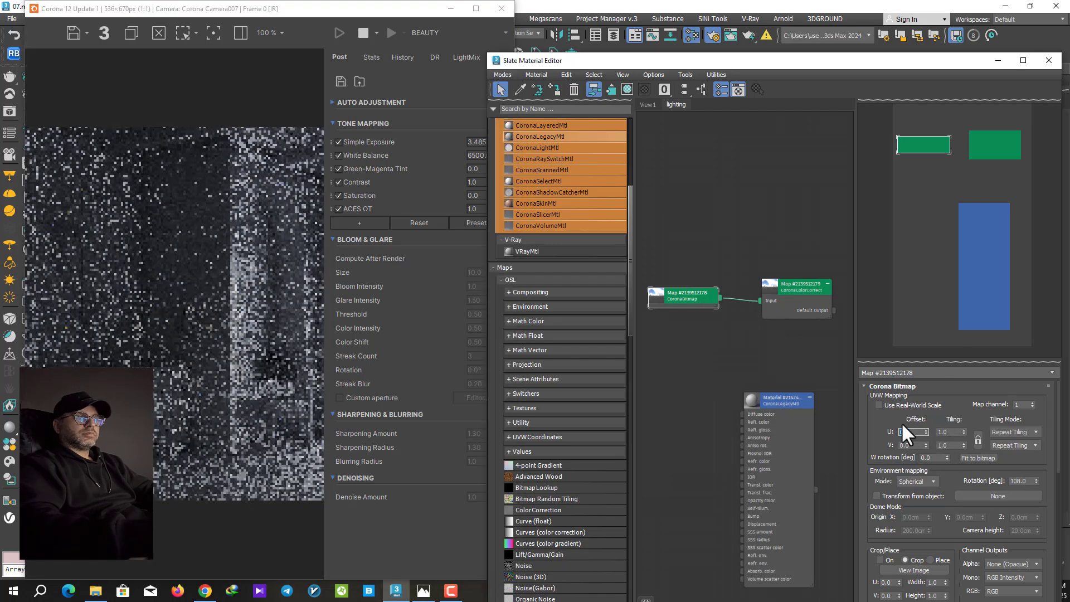
{"action": "type", "text": "0.5"}
{"action": "key", "text": "Return"}
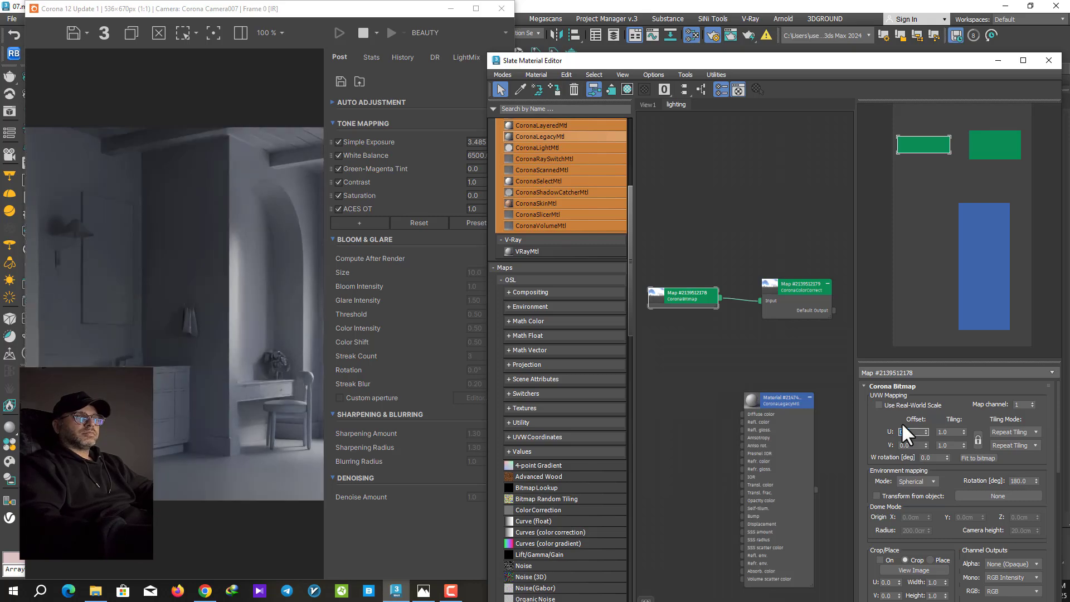
{"action": "type", "text": ".8"}
{"action": "key", "text": "Return"}
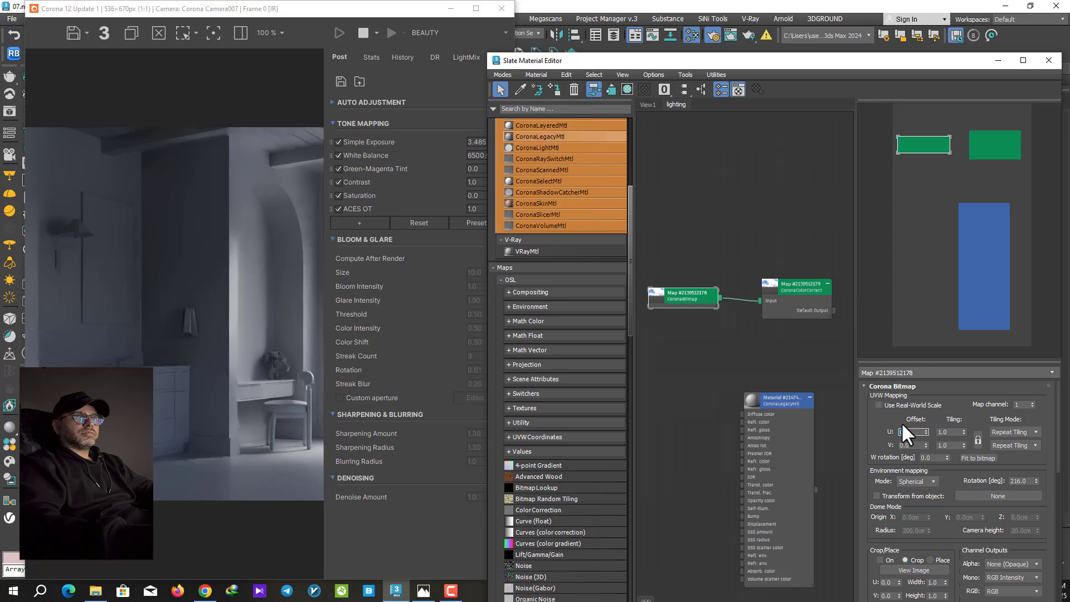
{"action": "type", "text": "0"}
{"action": "key", "text": "Return"}
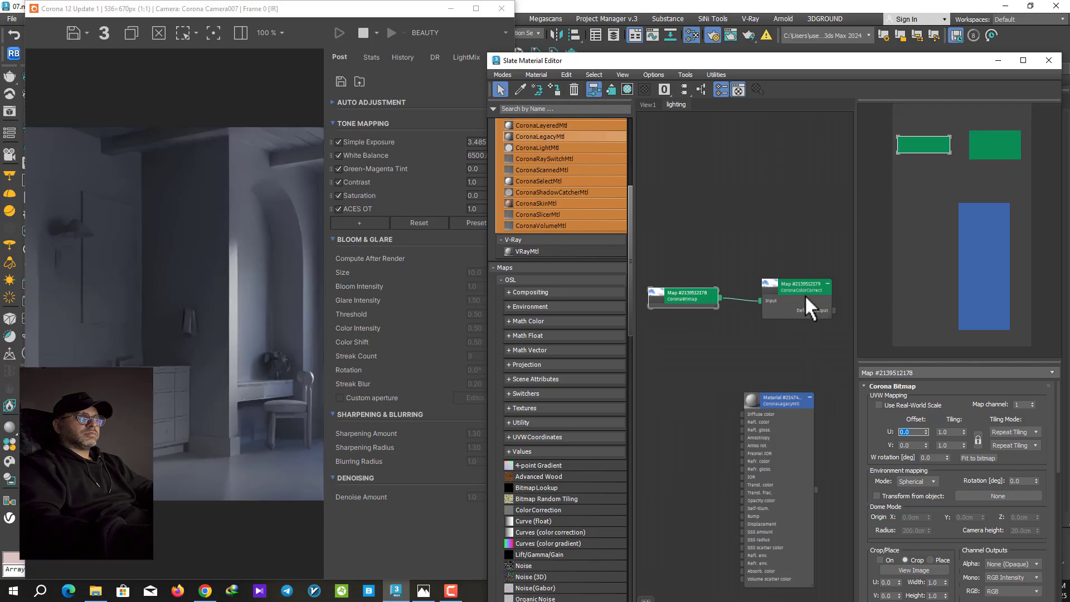
Step: Set the CoronaColorCorrect map's saturation to -1.0 and gamma to 0.8
{"action": "left_click", "coordinate": [806, 299]}
{"action": "left_click_drag", "start_coordinate": [1030, 430], "coordinate": [1021, 509]}
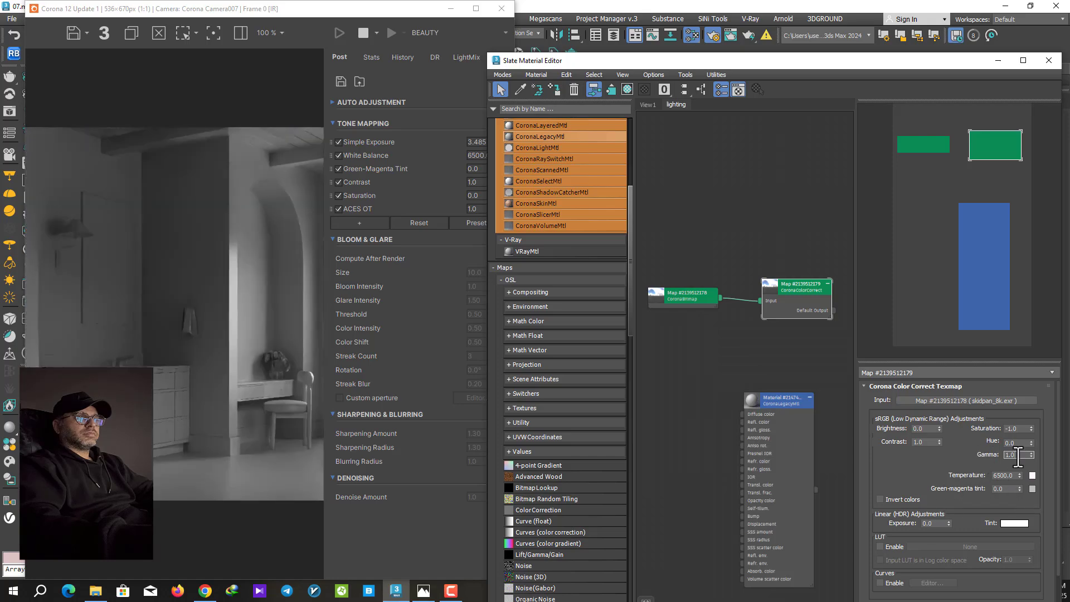
{"action": "key", "text": "Return"}
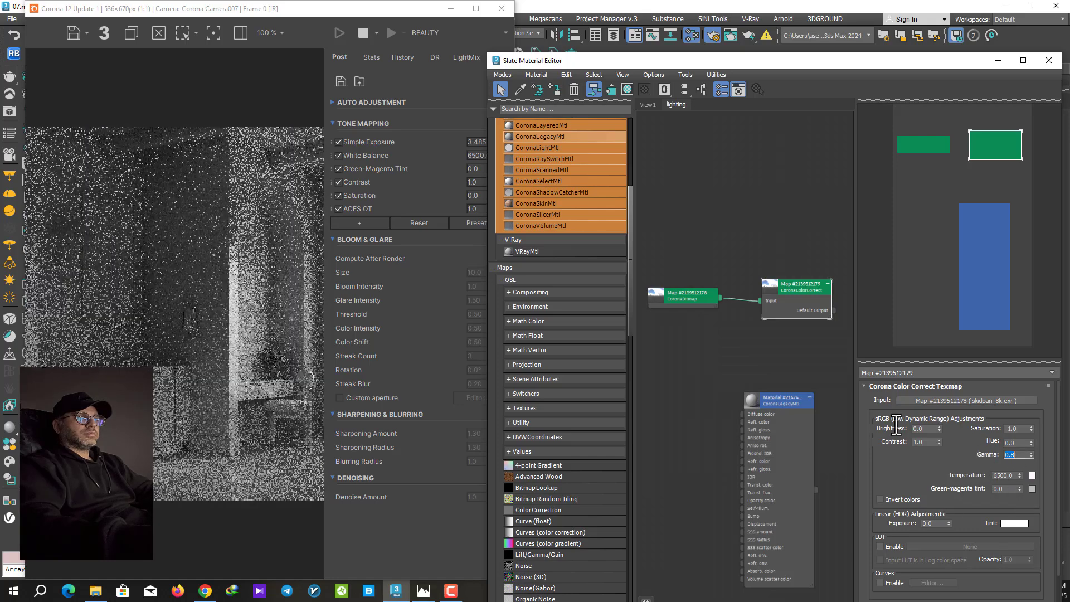
Step: Set the render's tone mapping to saturation -0.03, contrast 2 and white balance 6700
{"action": "left_click", "coordinate": [378, 15]}
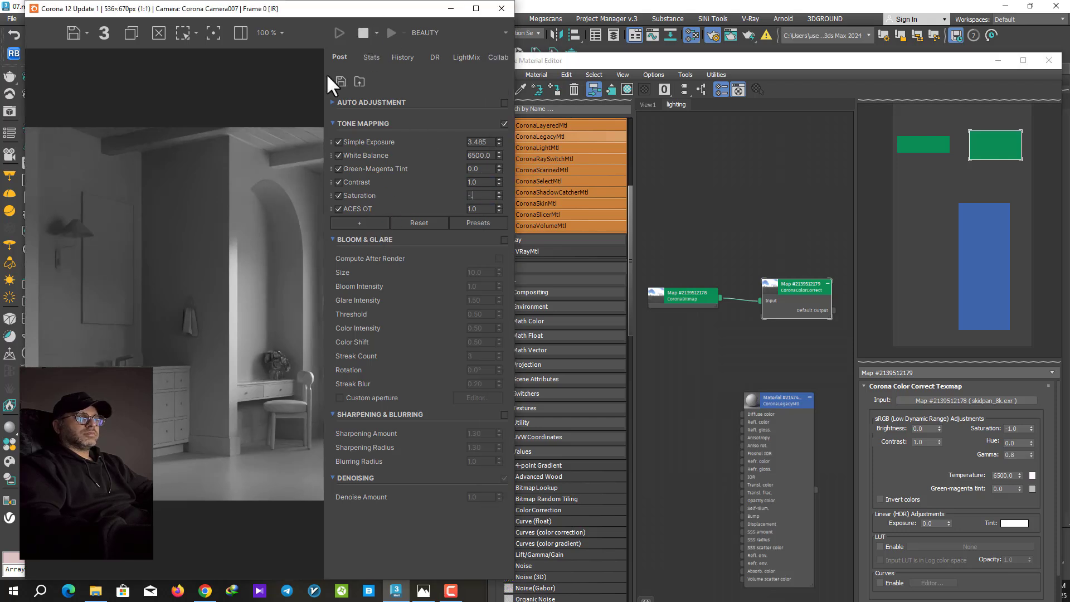
{"action": "double_click", "coordinate": [487, 182]}
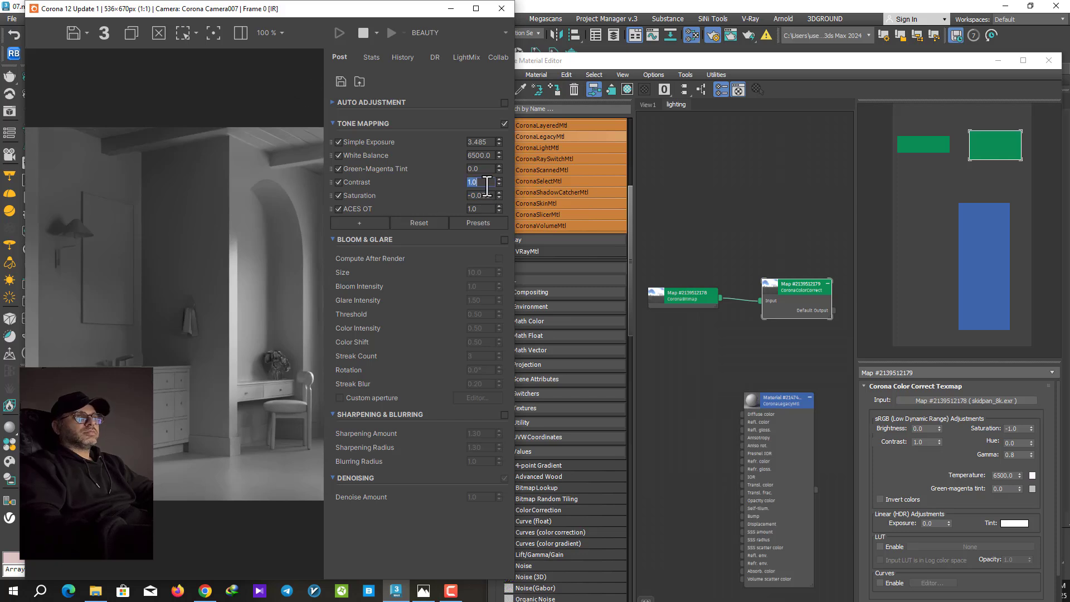
{"action": "type", "text": "2"}
{"action": "key", "text": "Return"}
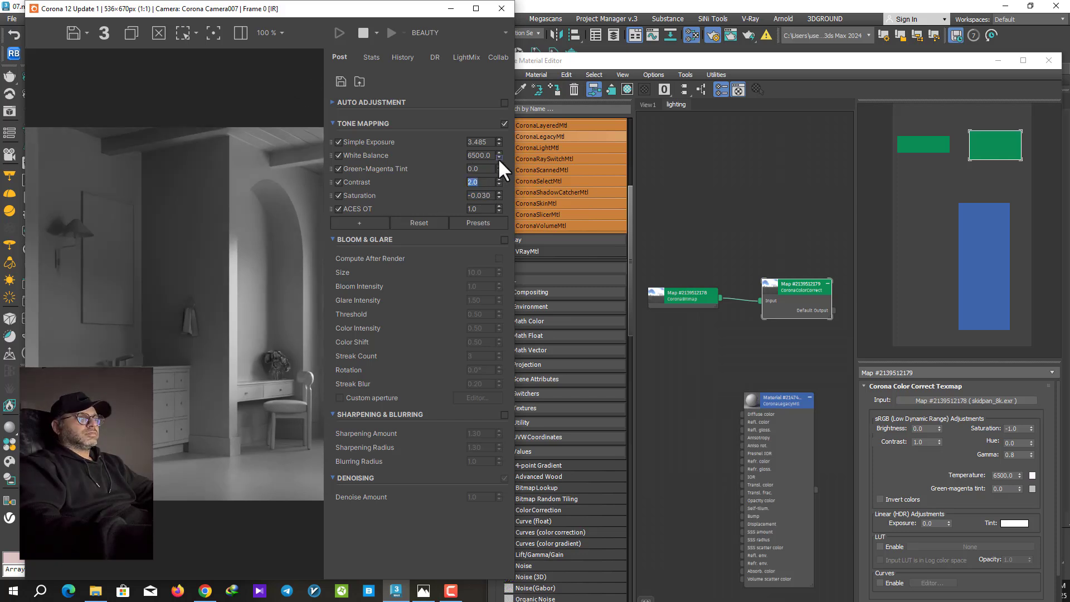
{"action": "left_click_drag", "start_coordinate": [499, 157], "coordinate": [500, 151]}
{"action": "double_click", "coordinate": [477, 157]}
{"action": "type", "text": "6700"}
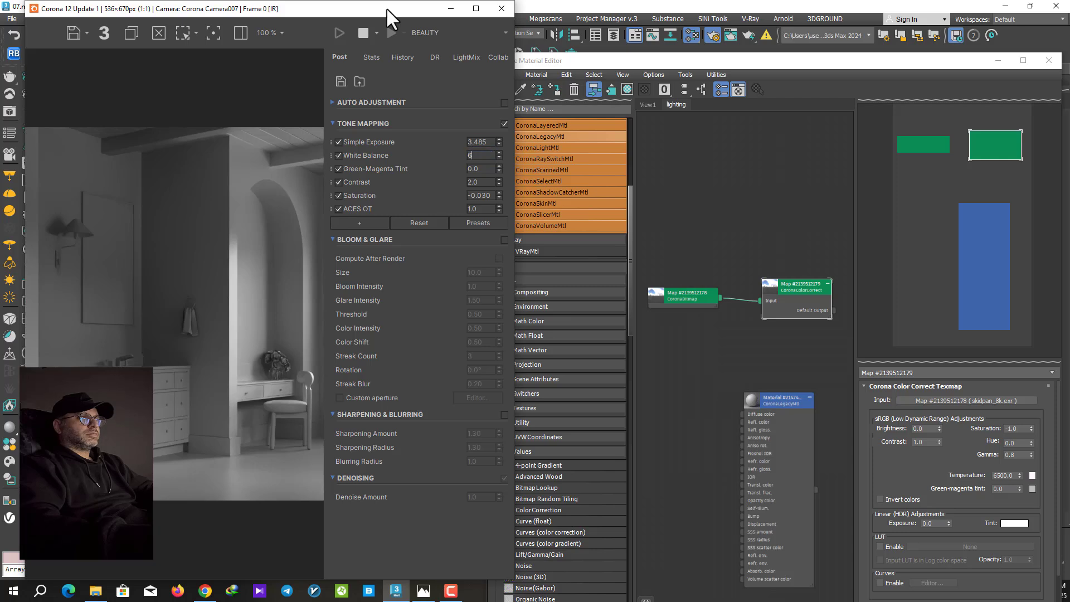
{"action": "key", "text": "Return"}
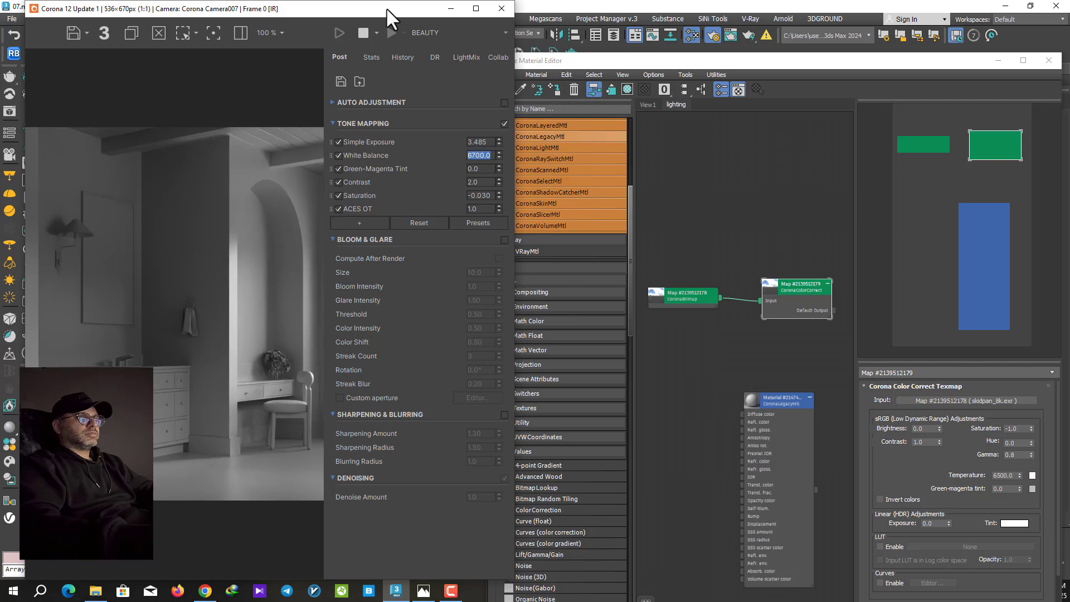
Step: Add a Filmic operator to the tone mapping and set its rich shadows to 0.6
{"action": "left_click", "coordinate": [359, 223]}
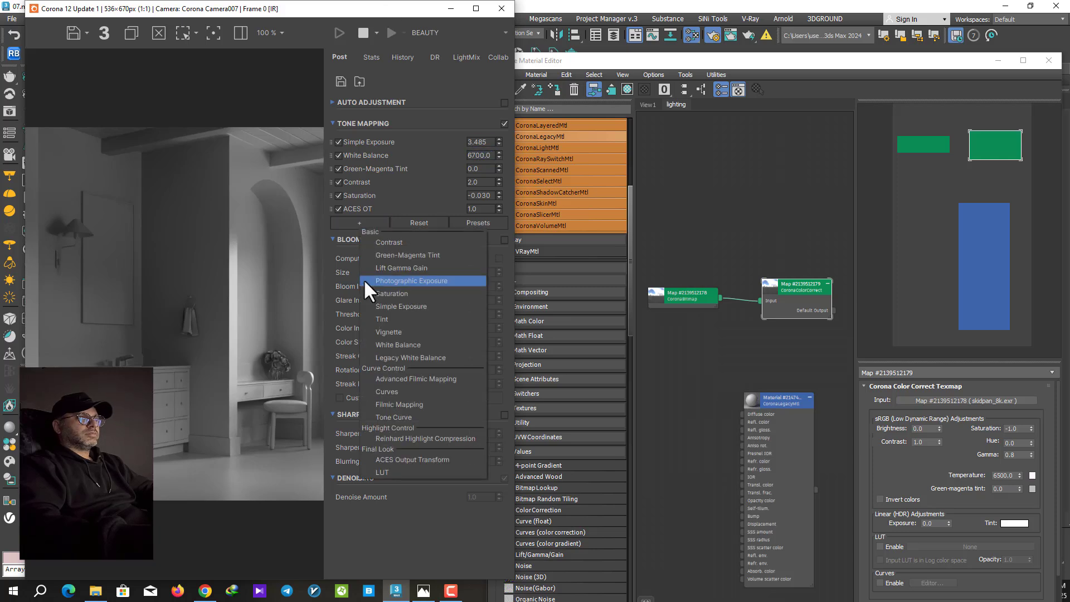
{"action": "left_click", "coordinate": [402, 401]}
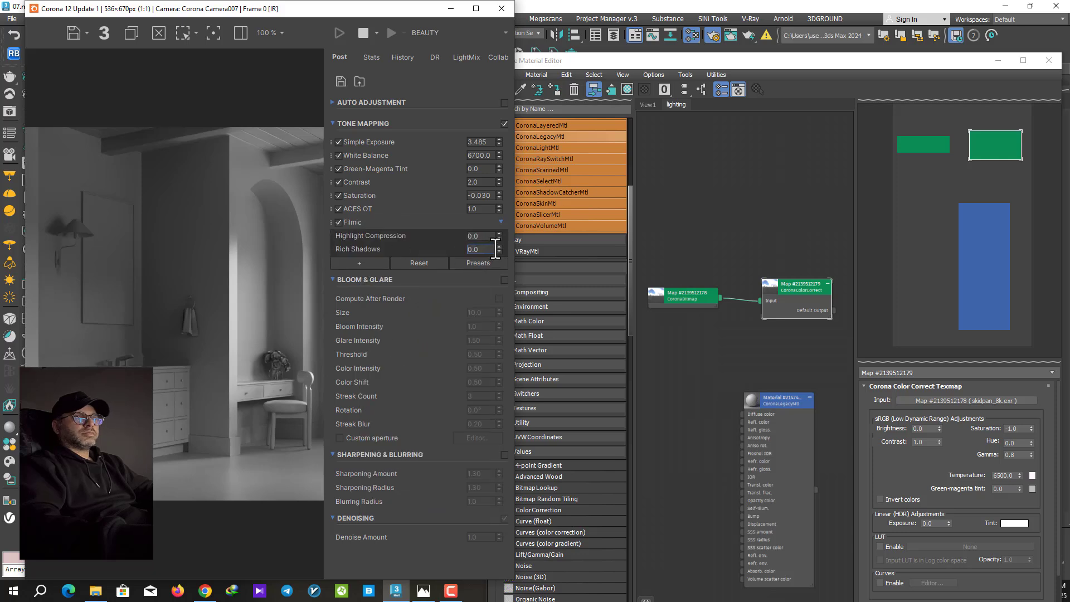
{"action": "type", "text": "0.8"}
{"action": "key", "text": "Return"}
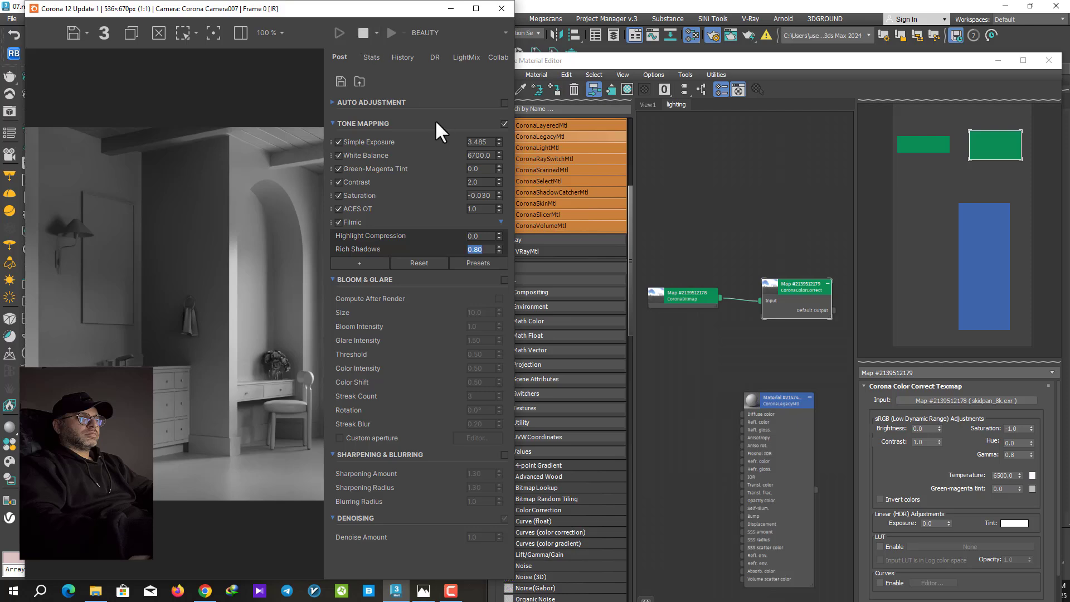
{"action": "type", "text": "0.6"}
{"action": "key", "text": "Return"}
Step: Close the material editor and prepare a new CoronaLight with a Sphere shape and AutoGrid turned off
{"action": "left_click", "coordinate": [449, 11]}
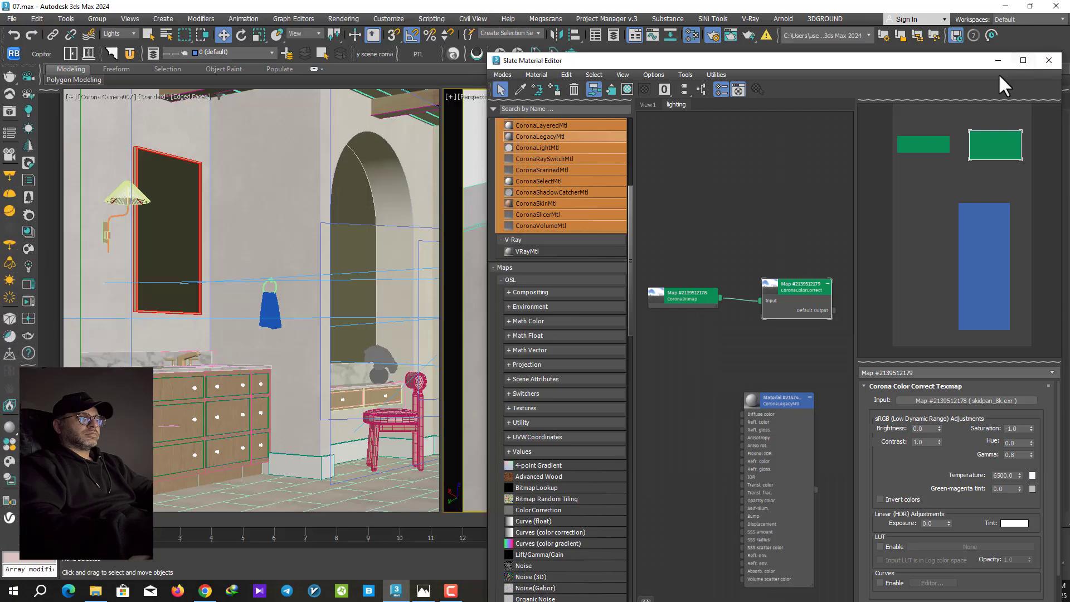
{"action": "left_click", "coordinate": [1049, 61]}
{"action": "left_click", "coordinate": [832, 101]}
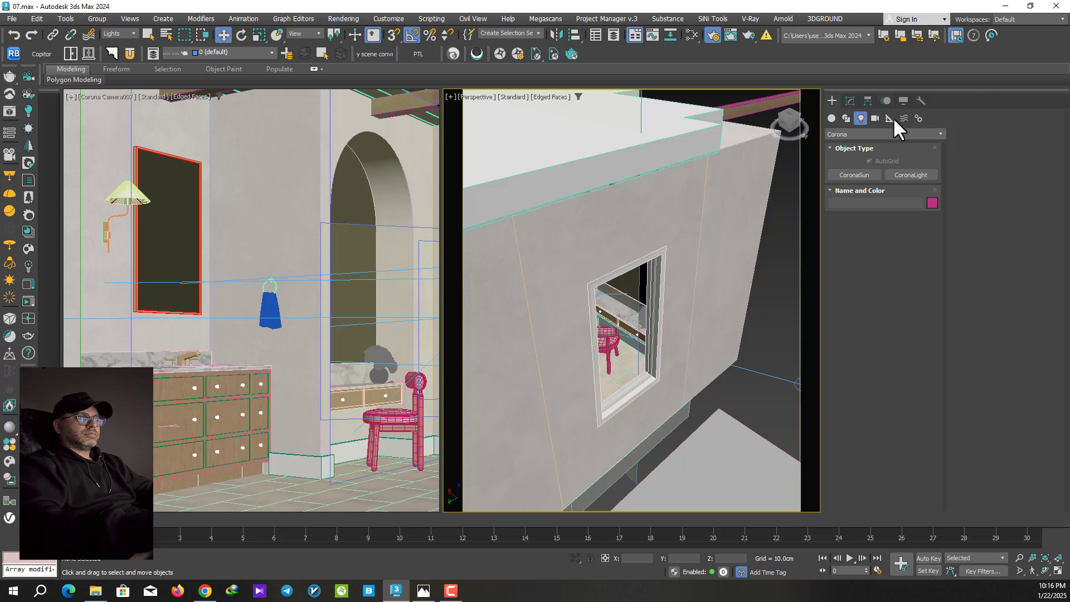
{"action": "left_click", "coordinate": [914, 175]}
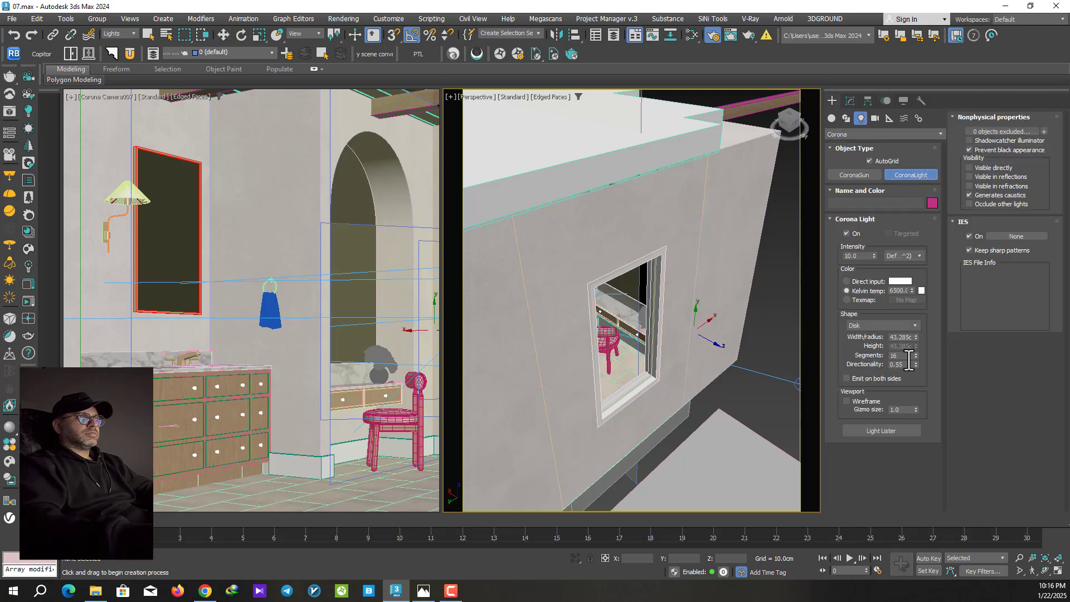
{"action": "left_click", "coordinate": [871, 329]}
{"action": "left_click", "coordinate": [874, 333]}
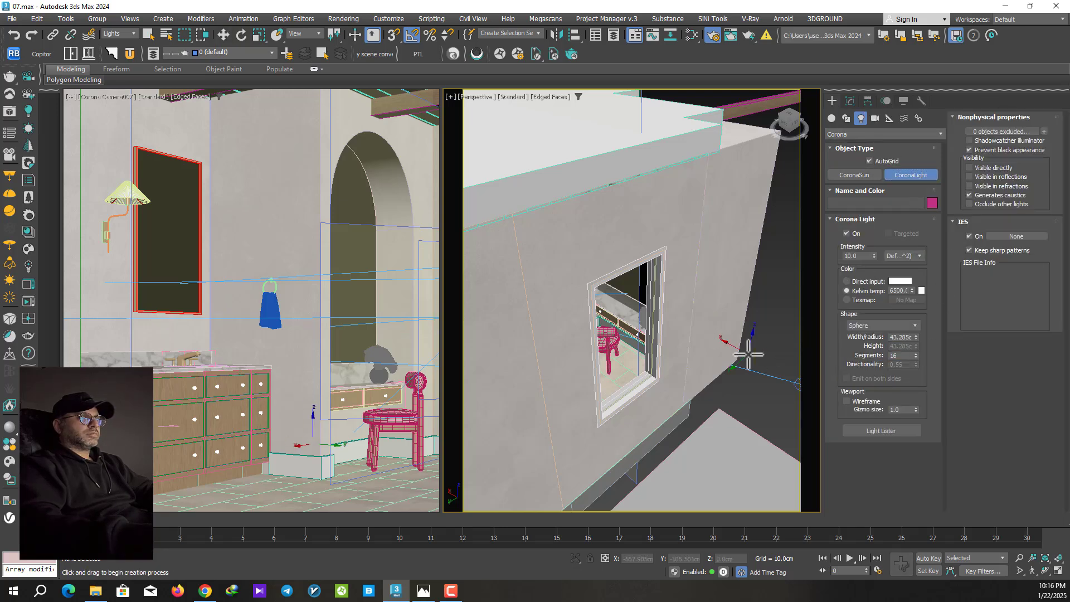
{"action": "left_click", "coordinate": [878, 160]}
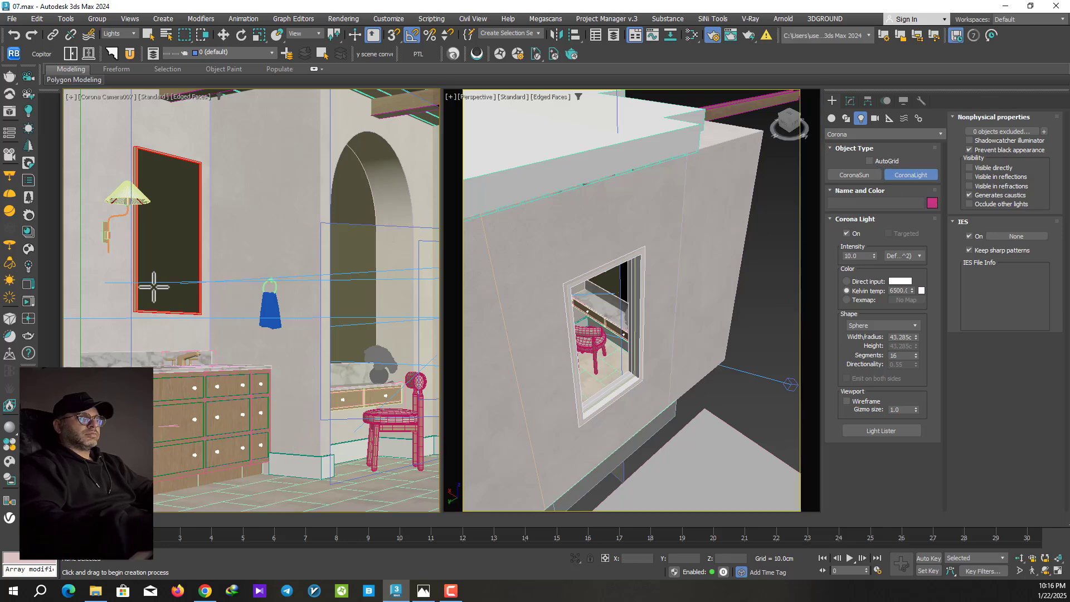
Step: Draw the sphere light in the top view at the centre of the wall lamp's shade, with a radius of about 4.4 cm
{"action": "key", "text": "t"}
{"action": "key", "text": "F3"}
{"action": "scroll", "coordinate": [689, 300], "scroll_direction": "down", "scroll_amount": 6}
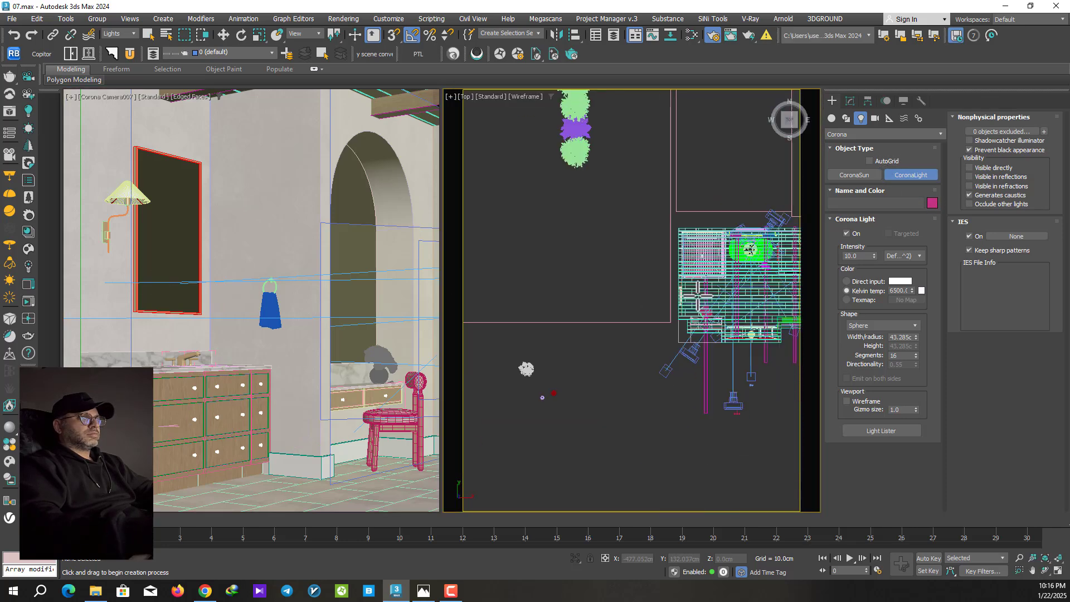
{"action": "middle_click_drag", "start_coordinate": [721, 309], "coordinate": [631, 316]}
{"action": "scroll", "coordinate": [661, 256], "scroll_direction": "up", "scroll_amount": 10}
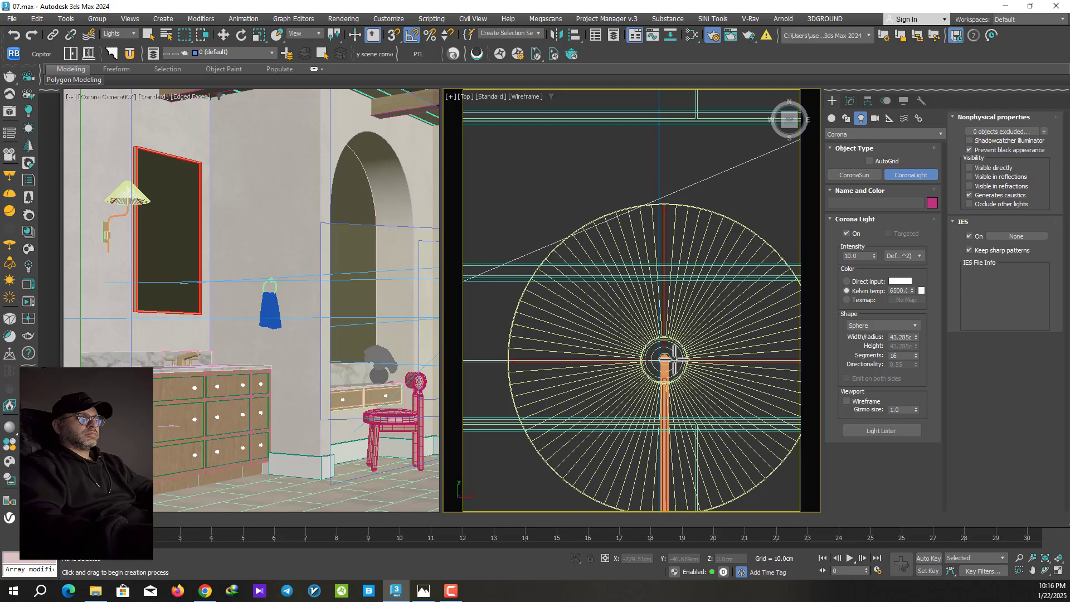
{"action": "left_click_drag", "start_coordinate": [663, 360], "coordinate": [656, 403]}
Step: Raise the sphere light in the front view until it sits inside the wall lamp's shade, at a height of about 208.5 cm
{"action": "key", "text": "w"}
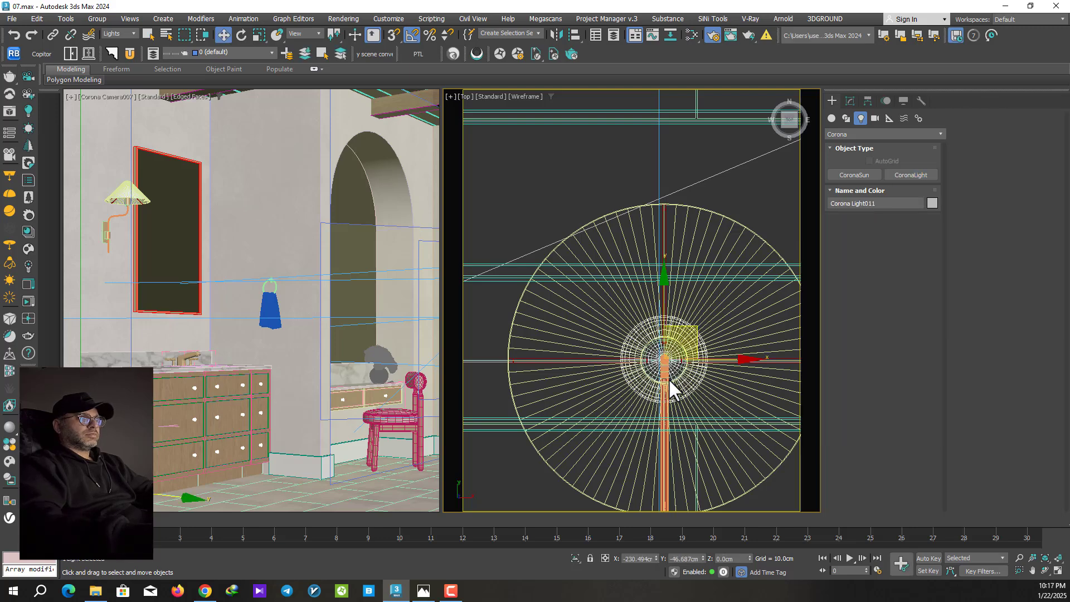
{"action": "key", "text": "f"}
{"action": "scroll", "coordinate": [676, 307], "scroll_direction": "up", "scroll_amount": 5}
{"action": "scroll", "coordinate": [680, 306], "scroll_direction": "down", "scroll_amount": 10}
{"action": "middle_click_drag", "start_coordinate": [681, 304], "coordinate": [649, 415]}
{"action": "scroll", "coordinate": [628, 394], "scroll_direction": "up", "scroll_amount": 1}
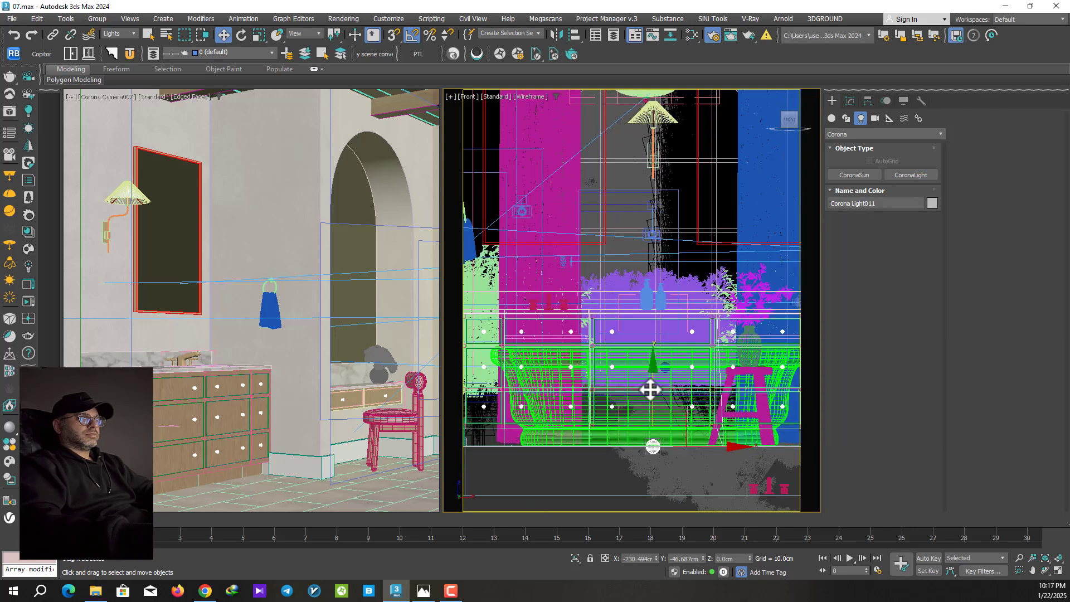
{"action": "left_click_drag", "start_coordinate": [651, 384], "coordinate": [680, 61]}
{"action": "scroll", "coordinate": [656, 103], "scroll_direction": "up", "scroll_amount": 10}
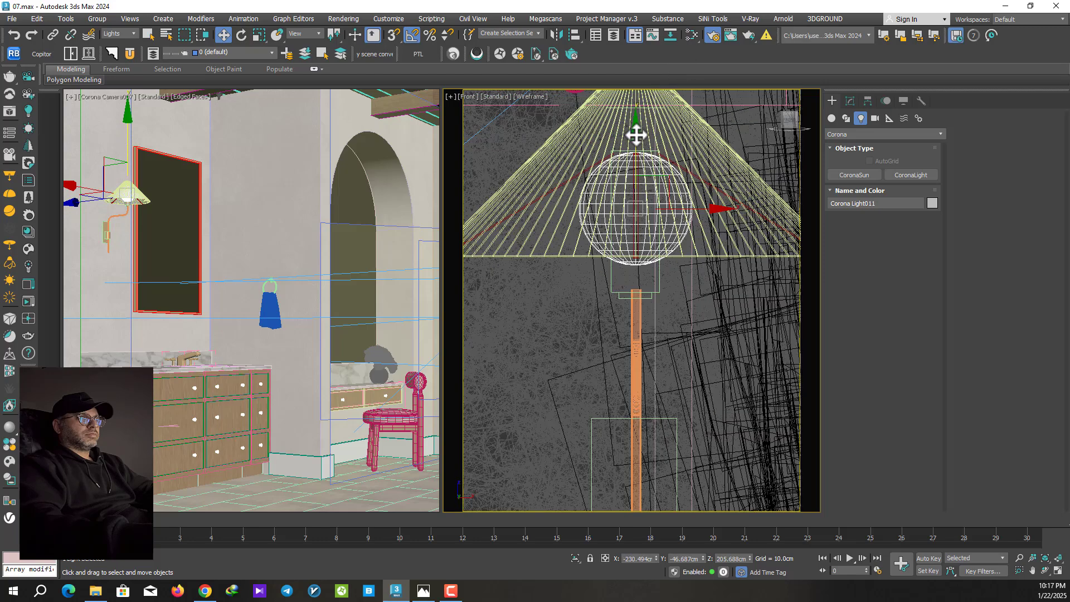
{"action": "left_click_drag", "start_coordinate": [637, 137], "coordinate": [647, 101]}
Step: Set the sphere light's radius to 4 cm and its color temperature to 3500 K
{"action": "left_click", "coordinate": [850, 100]}
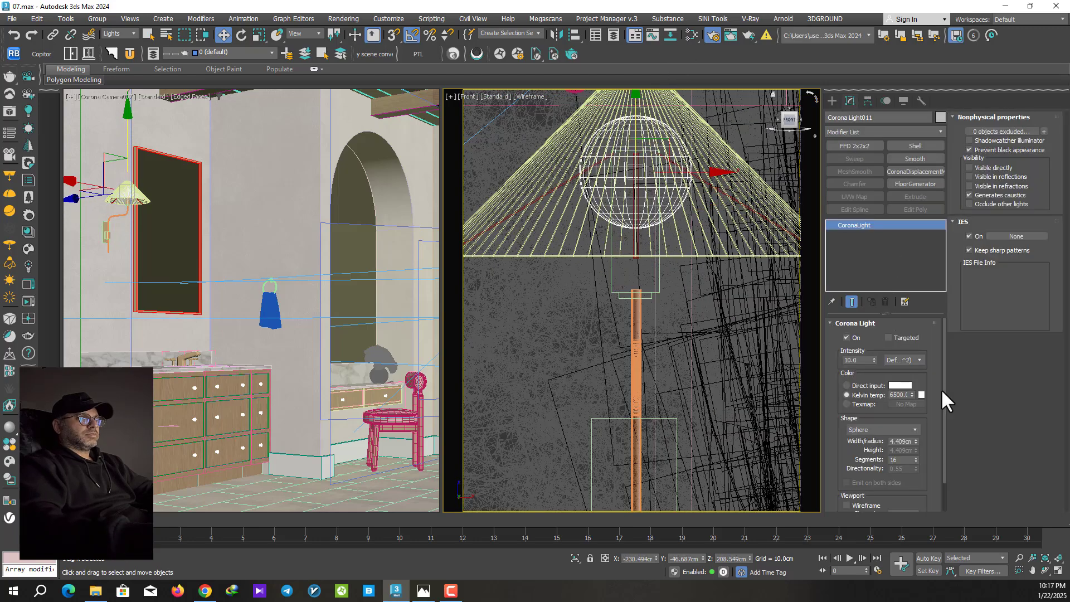
{"action": "double_click", "coordinate": [903, 440]}
{"action": "type", "text": "4"}
{"action": "key", "text": "Return"}
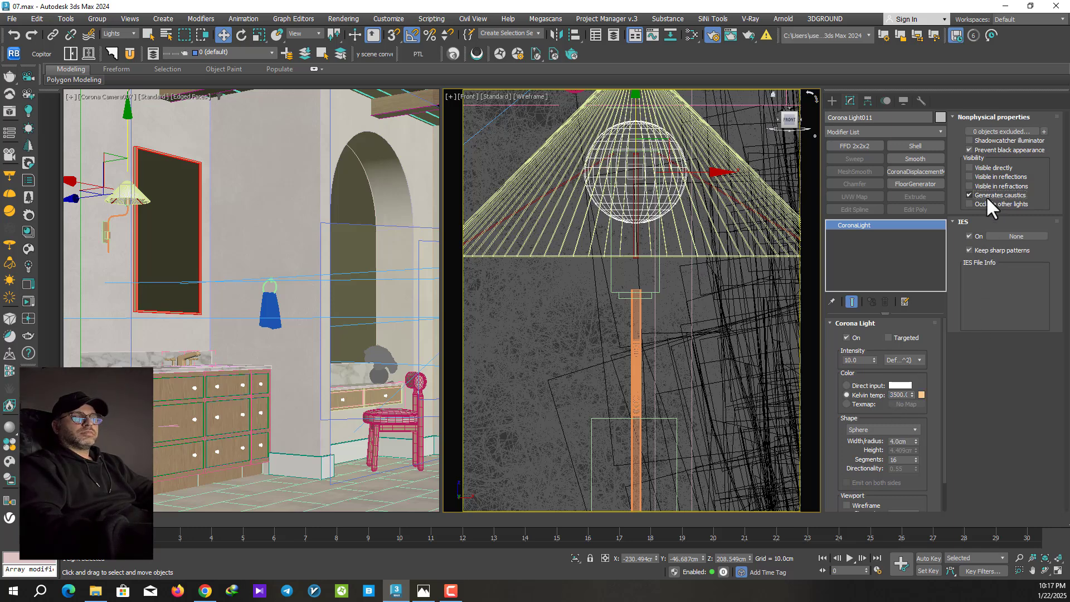
Step: Start interactive rendering of the camera view and set the sphere light's intensity to 15 after trying 20
{"action": "right_click", "coordinate": [288, 260]}
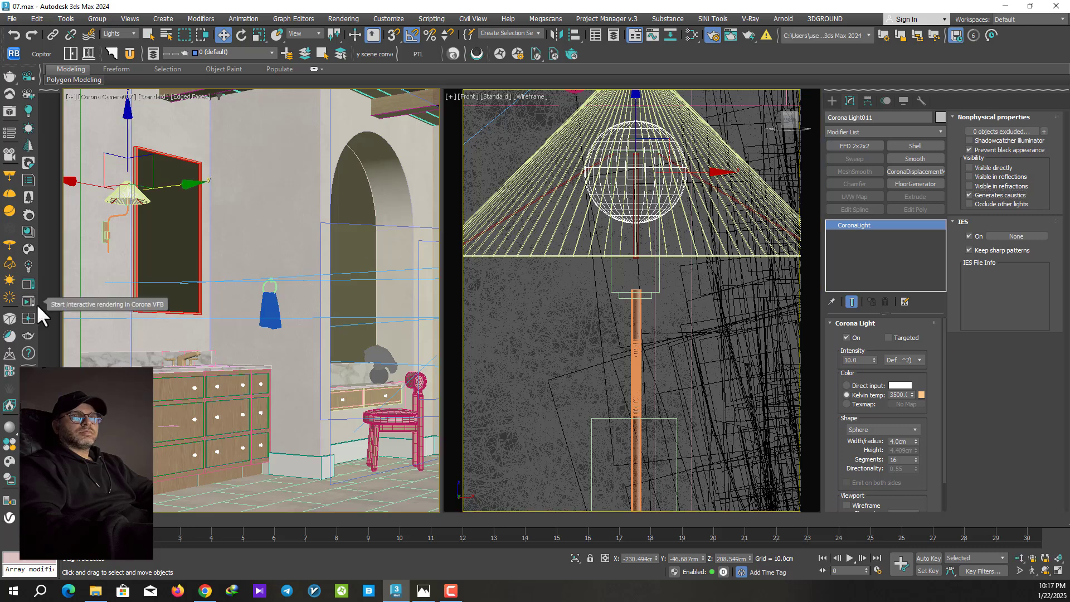
{"action": "left_click", "coordinate": [26, 301]}
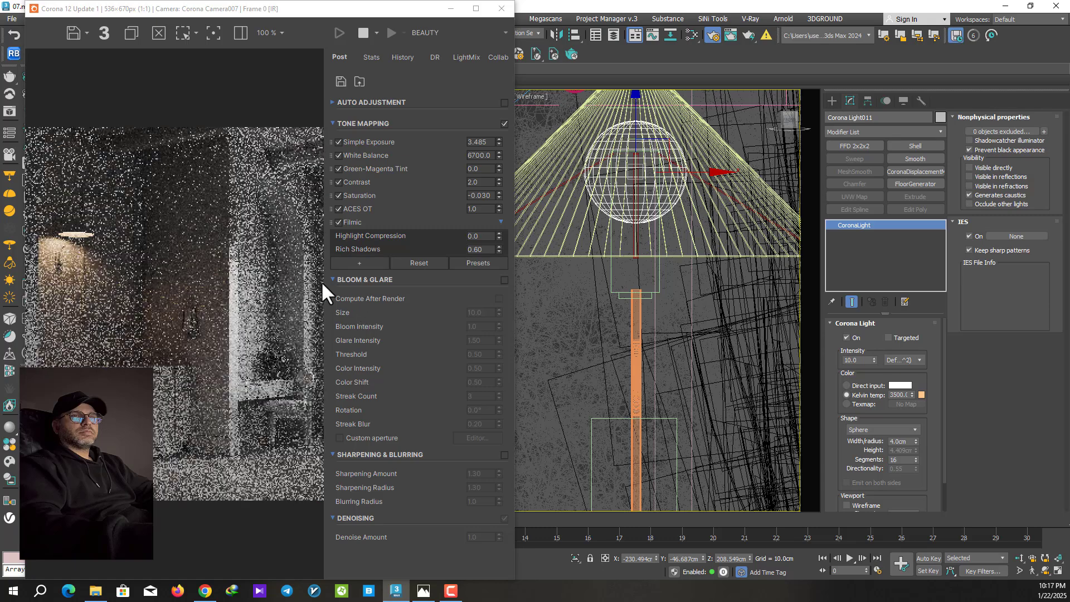
{"action": "type", "text": "20"}
{"action": "key", "text": "Return"}
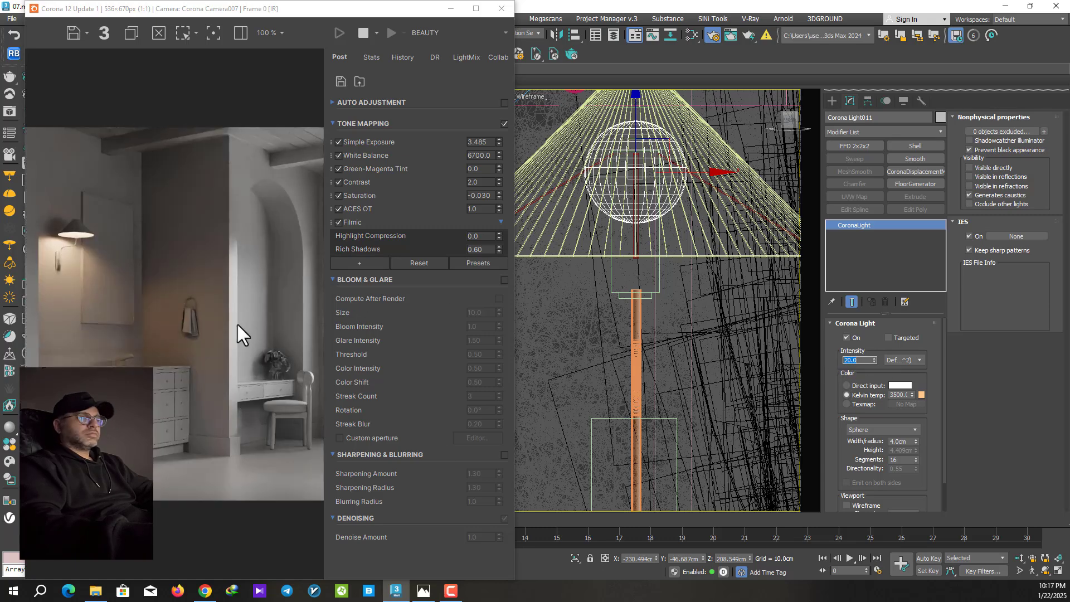
{"action": "type", "text": "15"}
{"action": "key", "text": "Return"}
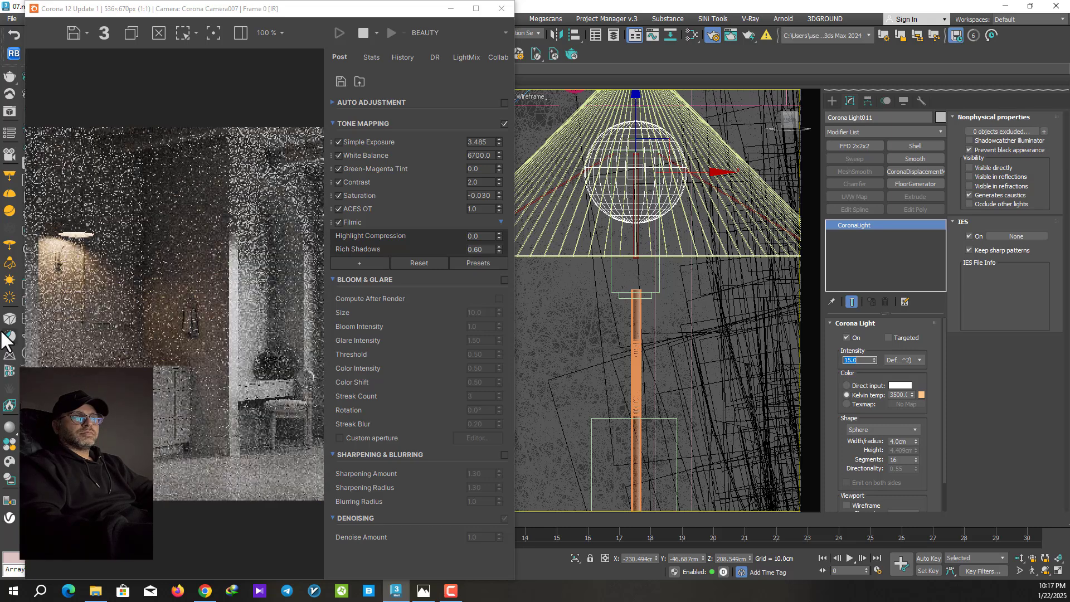
Step: Add a Reinhard Highlight Compression operator set to 1.3 to the tone mapping, inspect the lamp area and close the render window
{"action": "left_click", "coordinate": [360, 263]}
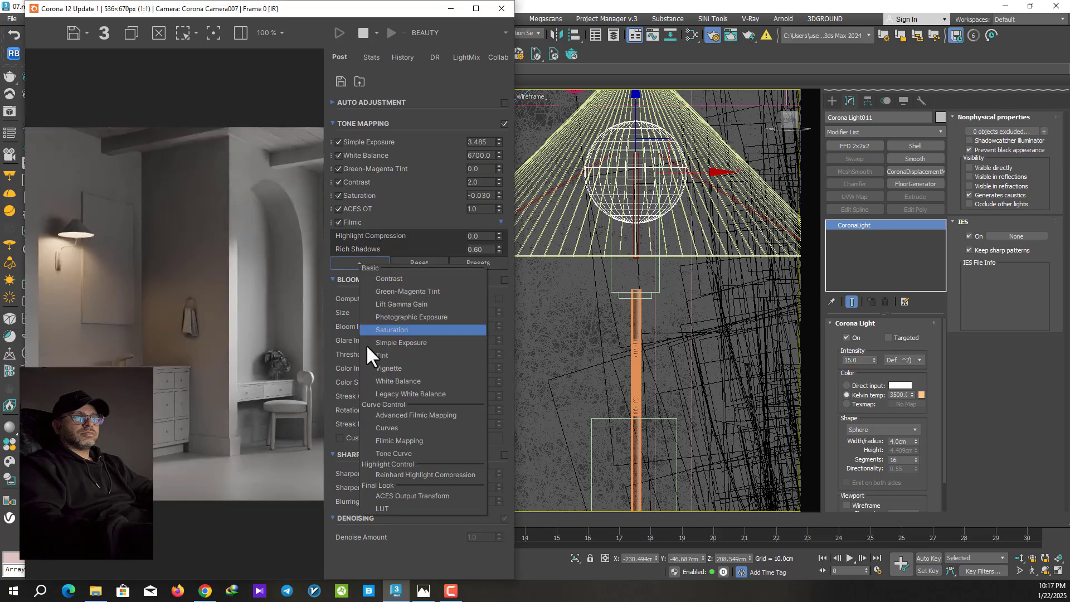
{"action": "left_click", "coordinate": [409, 481]}
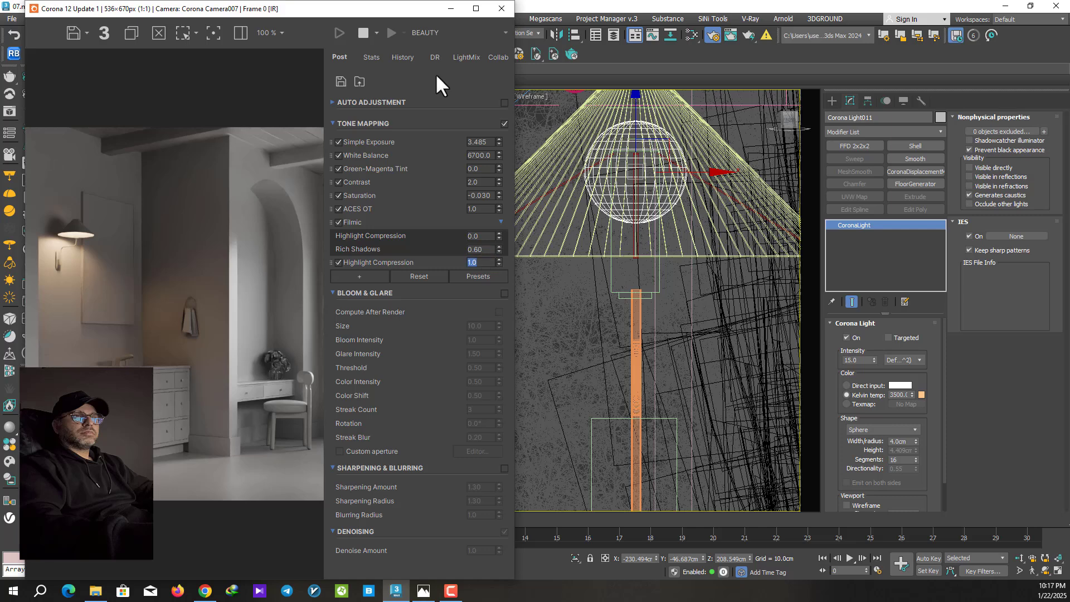
{"action": "type", "text": ".3"}
{"action": "key", "text": "Return"}
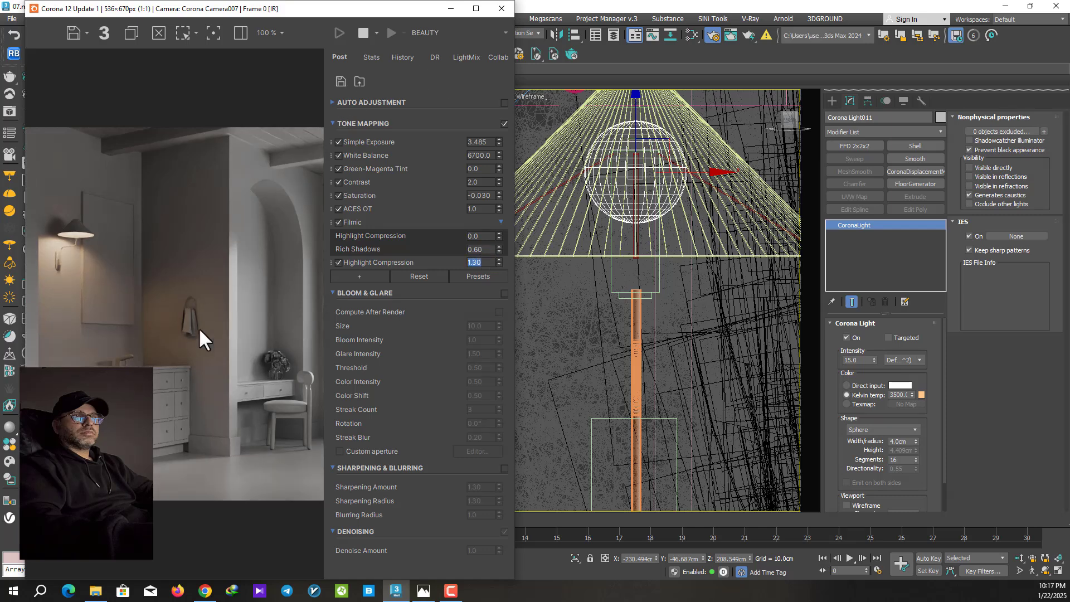
{"action": "scroll", "coordinate": [111, 300], "scroll_direction": "up", "scroll_amount": 1}
{"action": "middle_click_drag", "start_coordinate": [124, 287], "coordinate": [86, 318]}
{"action": "middle_click_drag", "start_coordinate": [159, 321], "coordinate": [101, 315]}
{"action": "scroll", "coordinate": [108, 314], "scroll_direction": "down", "scroll_amount": 1}
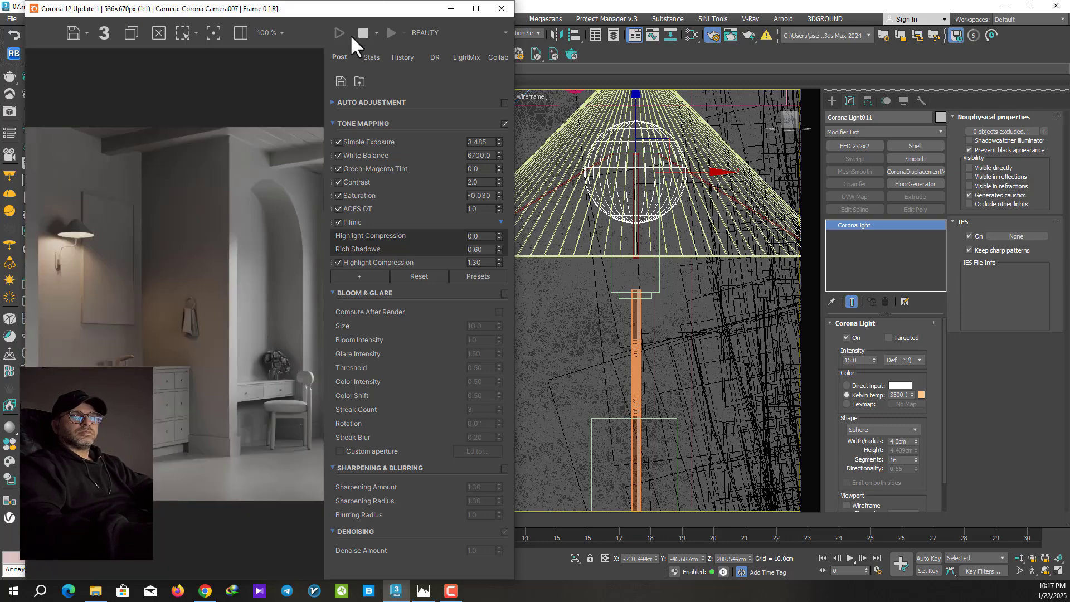
{"action": "left_click", "coordinate": [501, 9]}
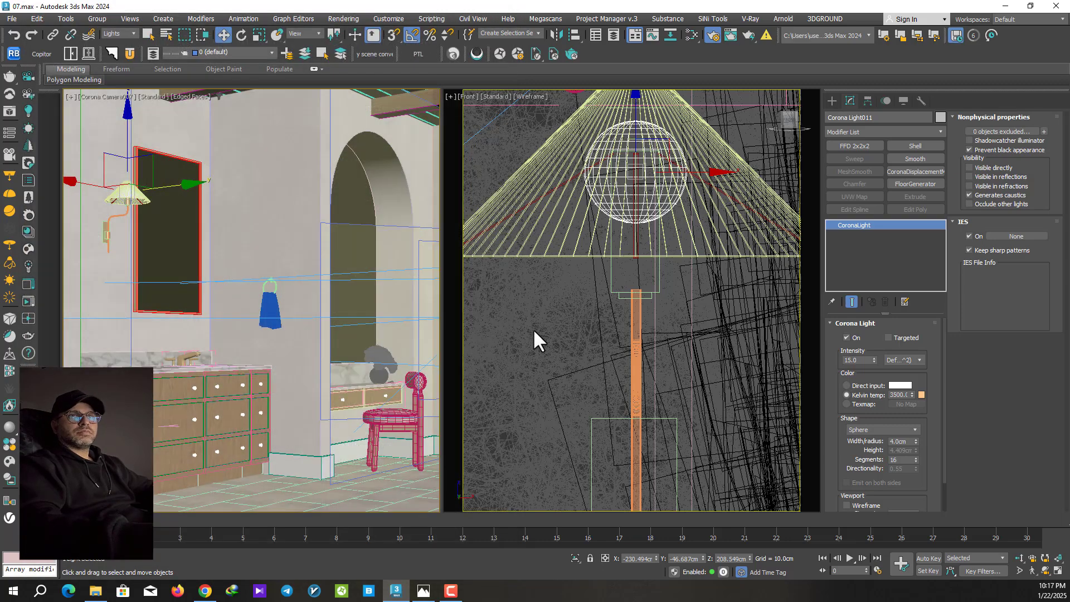
Step: Prepare a new CoronaLight with a color temperature of 6500 K and a Disk shape, with the exterior window wall in perspective view
{"action": "left_click", "coordinate": [541, 328]}
{"action": "key", "text": "p"}
{"action": "scroll", "coordinate": [543, 329], "scroll_direction": "down", "scroll_amount": 5}
{"action": "mouse_move", "coordinate": [572, 356]}
{"action": "middle_mouse_down", "text": "alt"}
{"action": "mouse_move", "coordinate": [683, 389]}
{"action": "mouse_move", "coordinate": [597, 310]}
{"action": "mouse_move", "coordinate": [640, 279]}
{"action": "mouse_move", "coordinate": [620, 269]}
{"action": "middle_mouse_up", "text": "alt"}
{"action": "scroll", "coordinate": [682, 386], "scroll_direction": "down", "scroll_amount": 2}
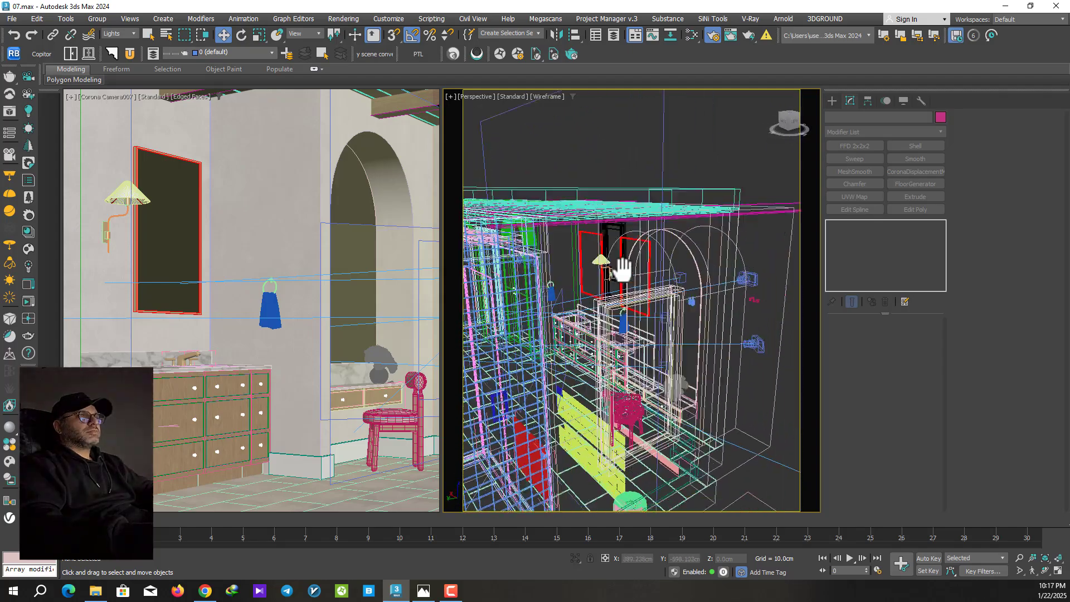
{"action": "key", "text": "F3"}
{"action": "left_click", "coordinate": [830, 101]}
{"action": "left_click", "coordinate": [910, 174]}
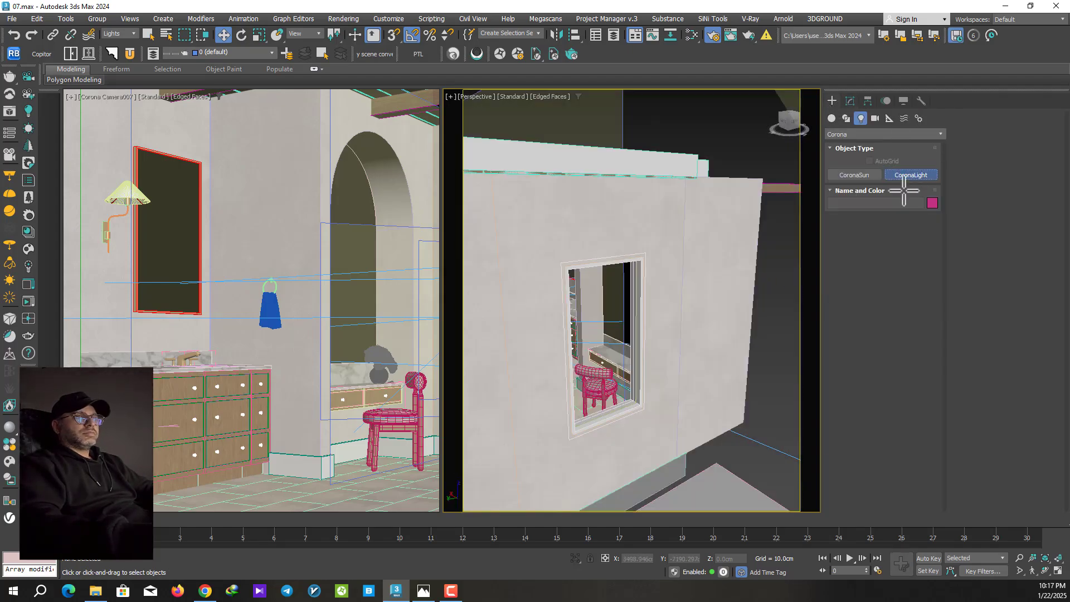
{"action": "double_click", "coordinate": [902, 290]}
{"action": "type", "text": "6500.0"}
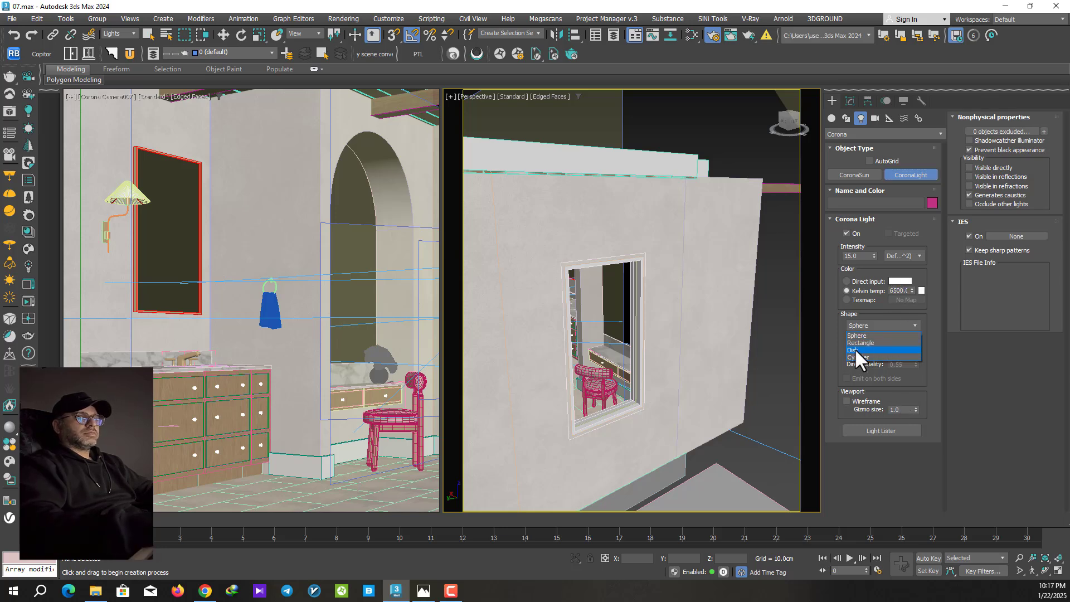
{"action": "left_click", "coordinate": [862, 350]}
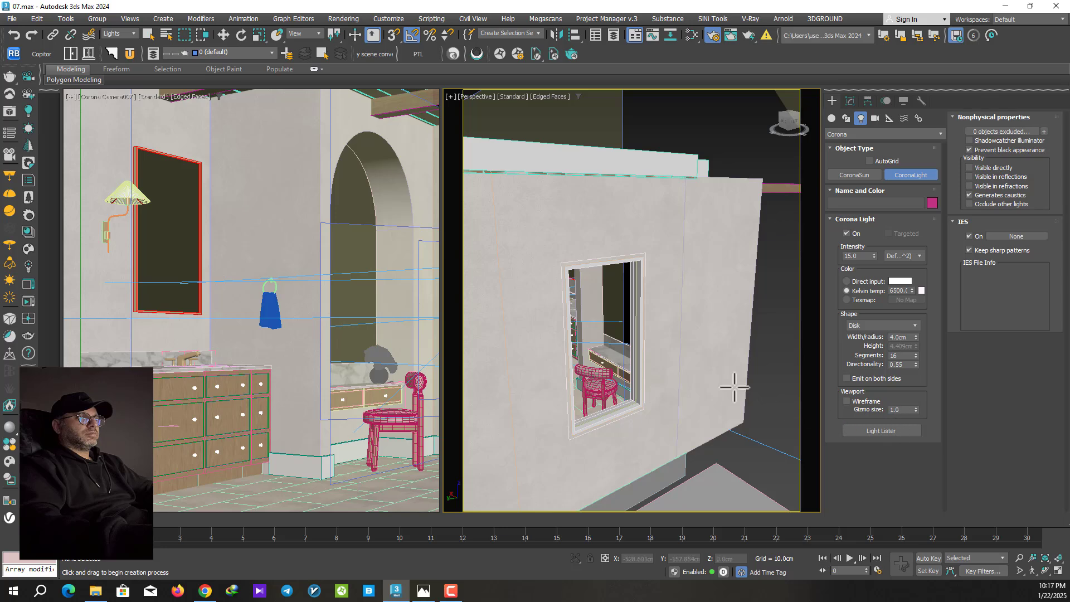
Step: Set the selection filter to All and draw the disk light with AutoGrid on the exterior wall at the window, about 45 cm in radius
{"action": "left_click_drag", "start_coordinate": [644, 313], "coordinate": [656, 283]}
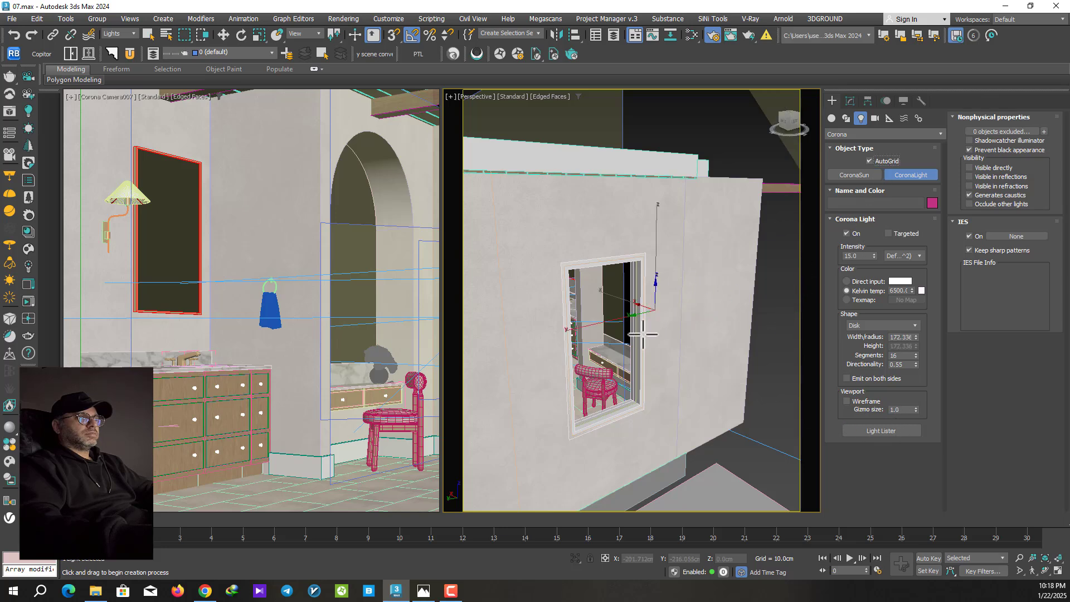
{"action": "key", "text": "ctrl+z"}
{"action": "left_click", "coordinate": [118, 34]}
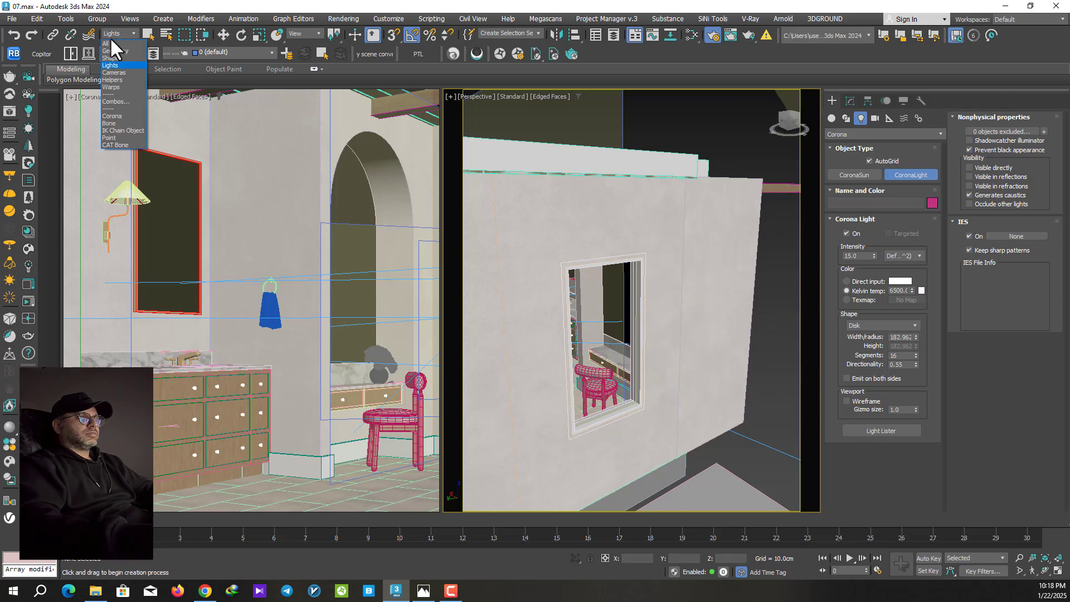
{"action": "left_click", "coordinate": [111, 44]}
{"action": "left_click", "coordinate": [635, 311]}
{"action": "left_click_drag", "start_coordinate": [649, 308], "coordinate": [624, 354]}
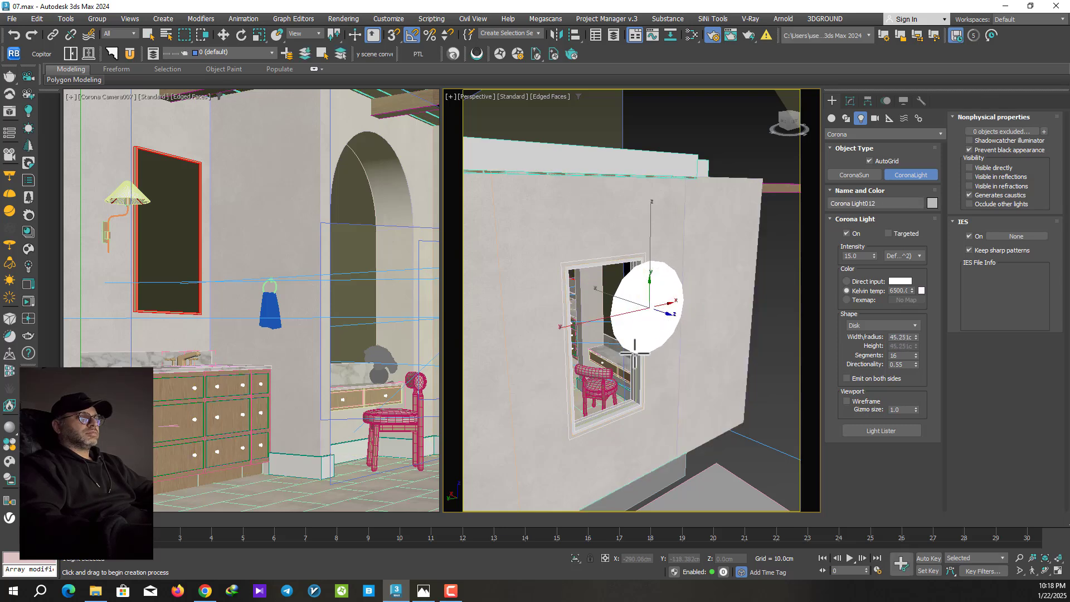
Step: Move the disk light in the top view outward from the window wall, to about X -626 and Y 103 cm
{"action": "key", "text": "w"}
{"action": "key", "text": "t"}
{"action": "key", "text": "z"}
{"action": "scroll", "coordinate": [664, 315], "scroll_direction": "down", "scroll_amount": 6}
{"action": "key", "text": "F3"}
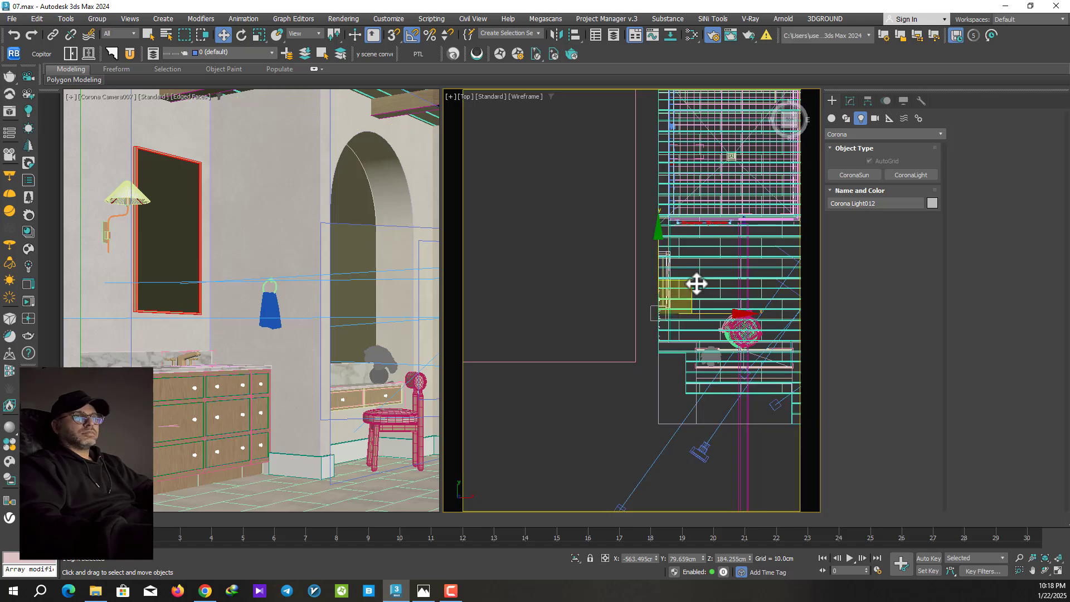
{"action": "left_click_drag", "start_coordinate": [689, 285], "coordinate": [649, 270]}
Step: Make the disk light targeted and move its target in the top view onto the chair
{"action": "left_click", "coordinate": [850, 101]}
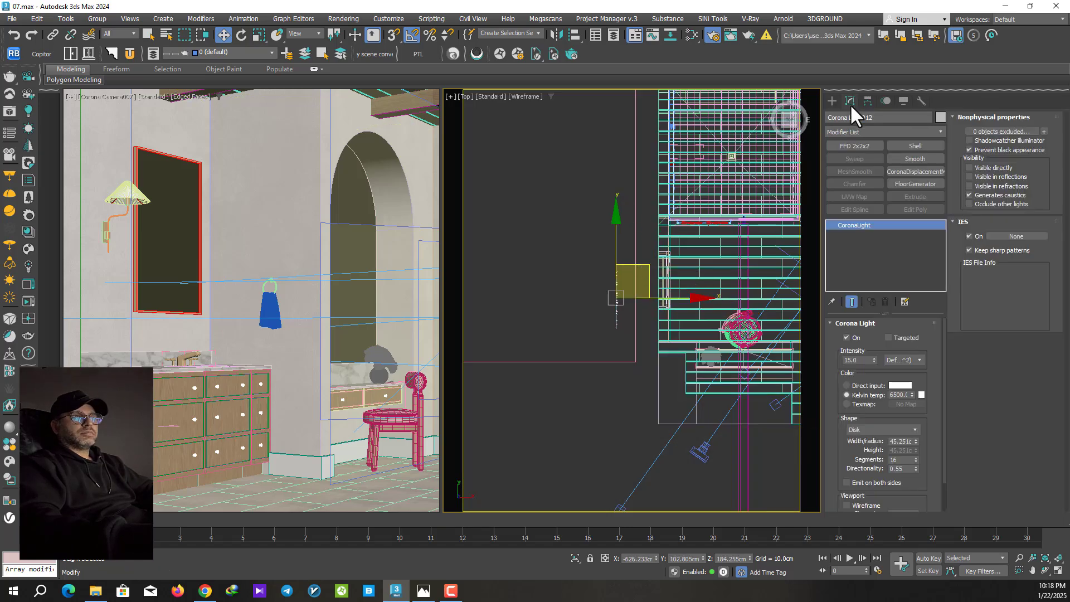
{"action": "left_click", "coordinate": [906, 336]}
{"action": "scroll", "coordinate": [691, 292], "scroll_direction": "up", "scroll_amount": 6}
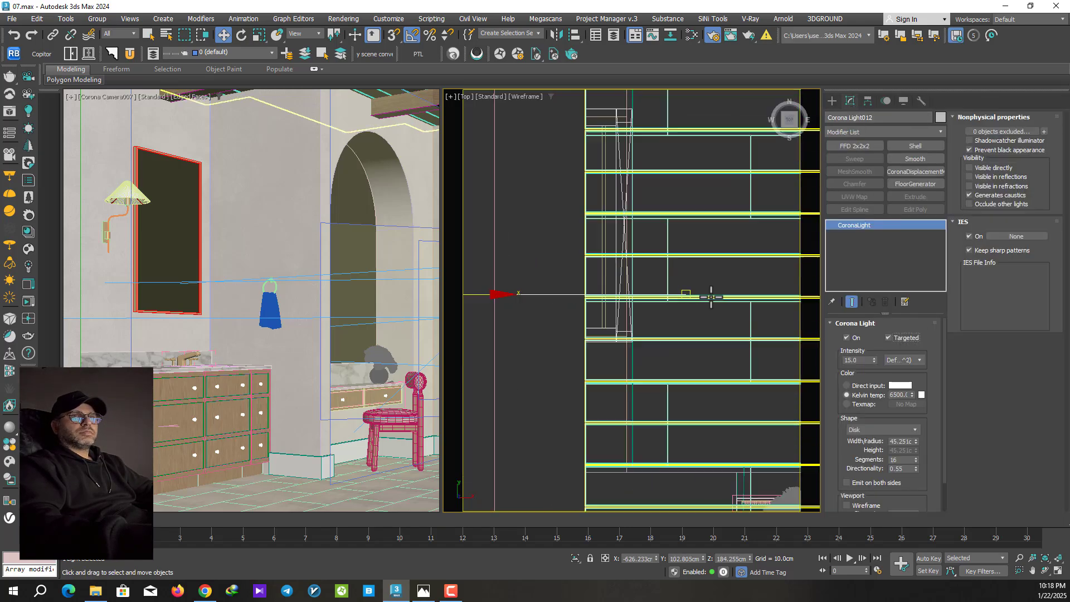
{"action": "left_click", "coordinate": [677, 291]}
{"action": "scroll", "coordinate": [652, 268], "scroll_direction": "down", "scroll_amount": 6}
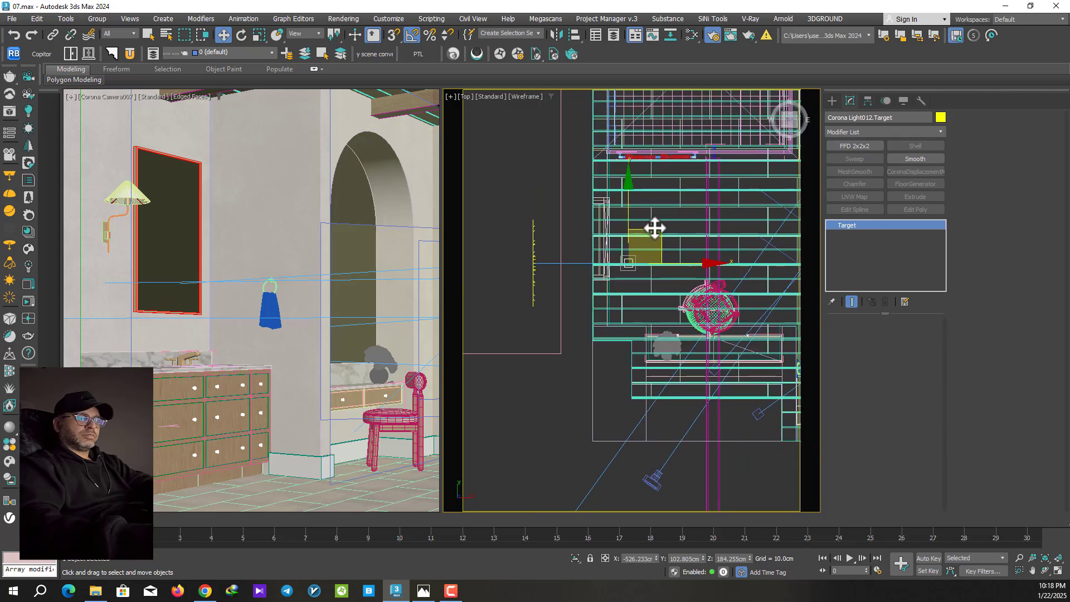
{"action": "left_click_drag", "start_coordinate": [654, 229], "coordinate": [746, 284]}
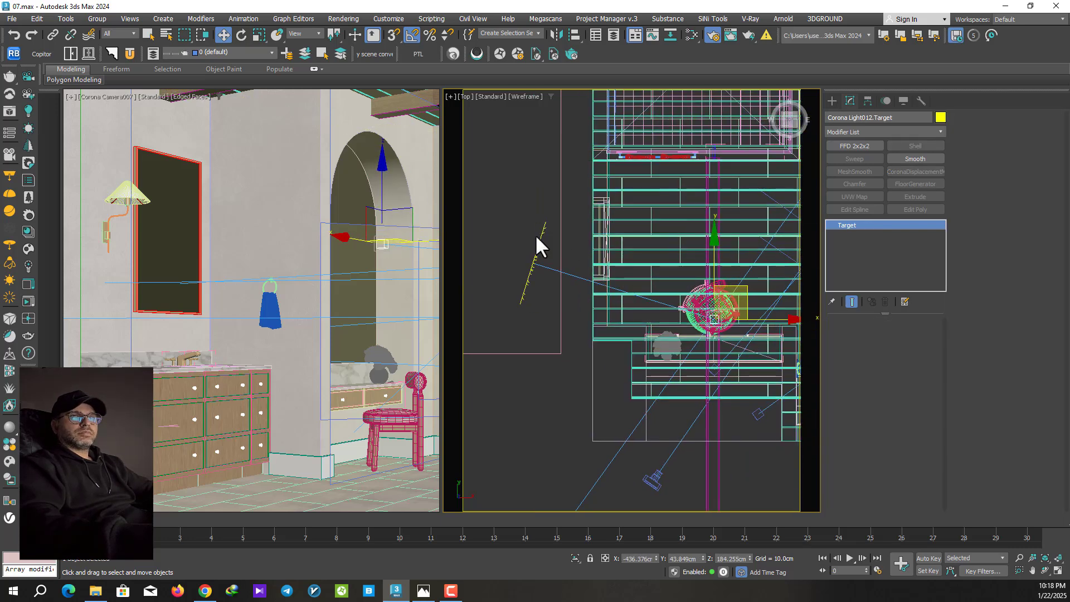
Step: Move the disk light about 87 cm along positive Y so it aims diagonally through the window at the chair
{"action": "left_click", "coordinate": [538, 244]}
{"action": "left_click", "coordinate": [537, 244]}
{"action": "left_click_drag", "start_coordinate": [554, 234], "coordinate": [557, 149]}
Step: Restrict selection to lights and lower the disk light's target in the front view to floor level under the chair
{"action": "left_click", "coordinate": [111, 32]}
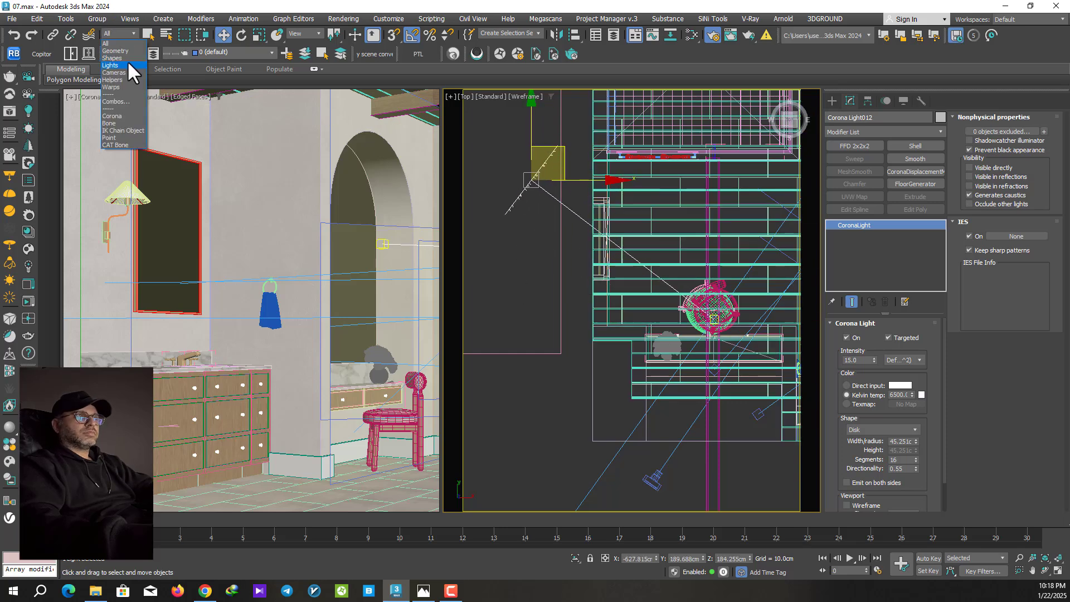
{"action": "left_click", "coordinate": [125, 60]}
{"action": "left_click", "coordinate": [714, 315]}
{"action": "key", "text": "f"}
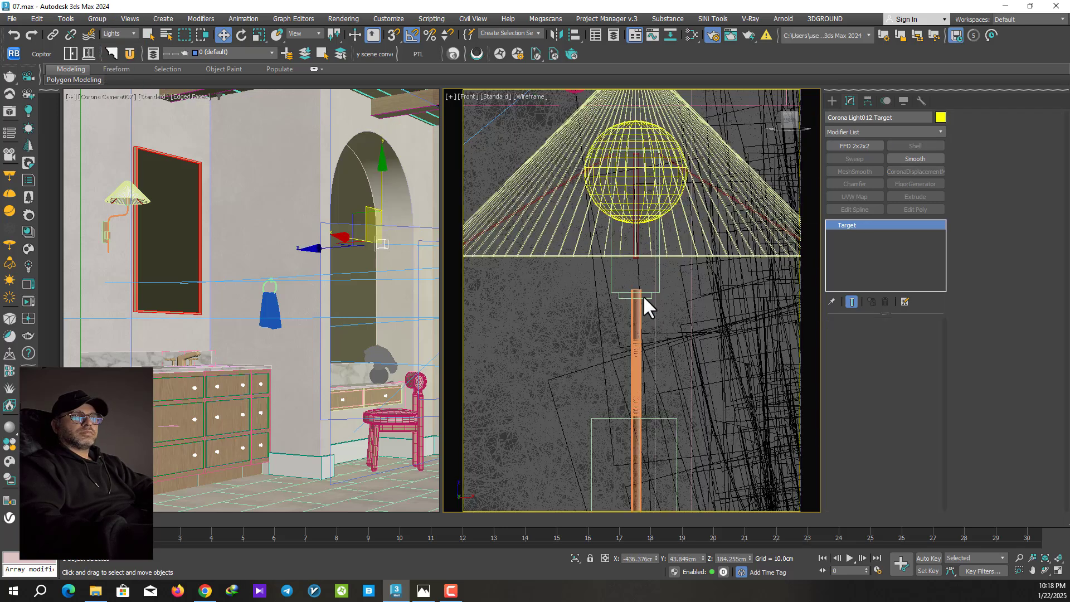
{"action": "key", "text": "z"}
{"action": "scroll", "coordinate": [631, 221], "scroll_direction": "down", "scroll_amount": 5}
{"action": "middle_click_drag", "start_coordinate": [636, 190], "coordinate": [652, 146]}
{"action": "scroll", "coordinate": [652, 145], "scroll_direction": "down", "scroll_amount": 3}
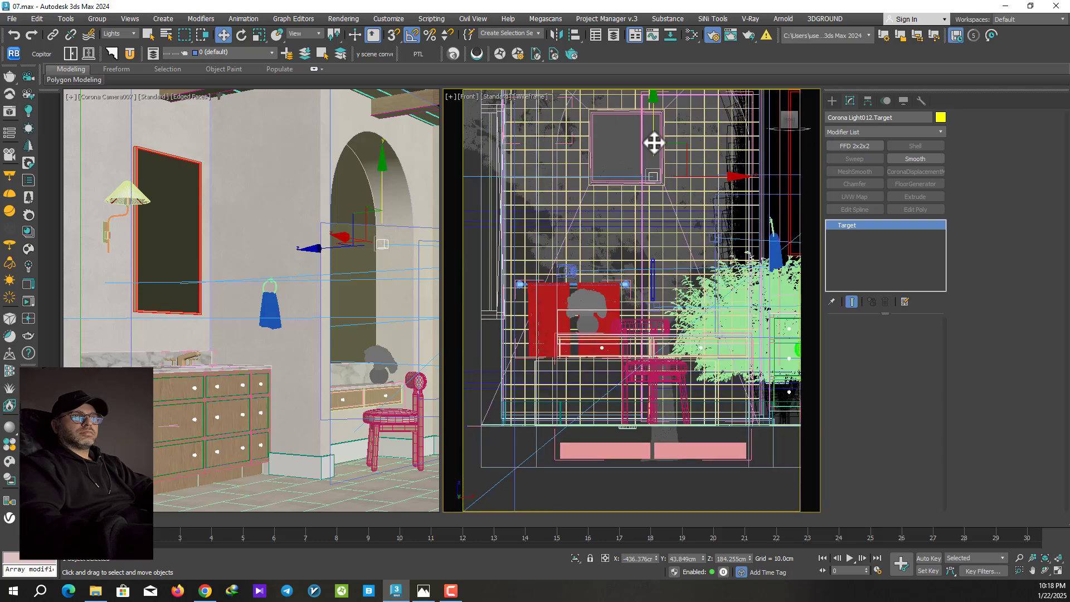
{"action": "left_click_drag", "start_coordinate": [652, 143], "coordinate": [648, 387]}
{"action": "right_click", "coordinate": [349, 429]}
{"action": "mouse_move", "coordinate": [382, 403]}
{"action": "left_mouse_down"}
{"action": "mouse_move", "coordinate": [382, 375]}
{"action": "mouse_move", "coordinate": [361, 405]}
{"action": "left_mouse_up"}
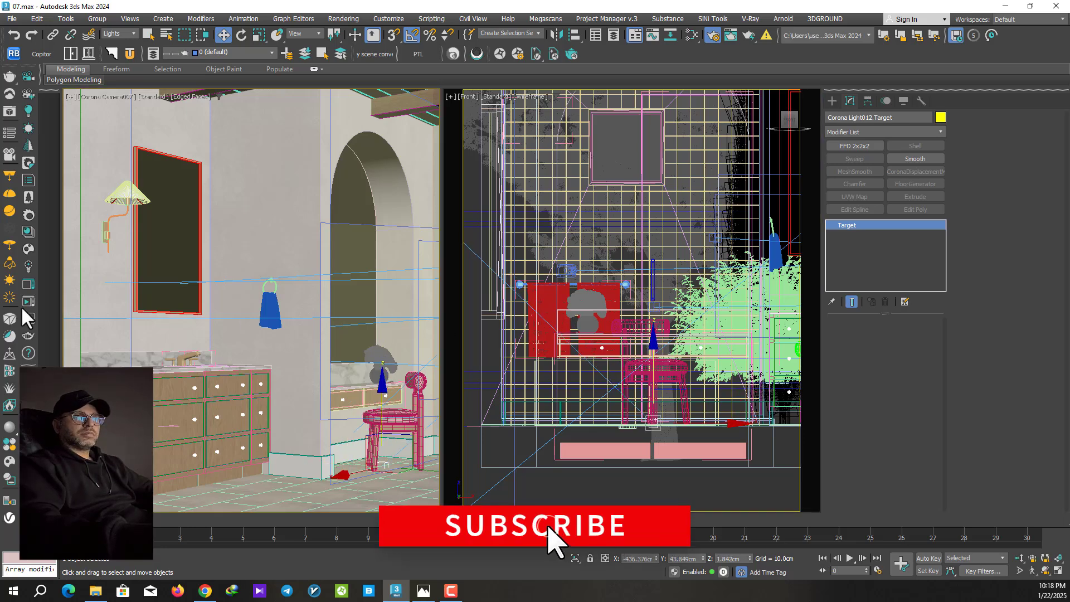
Step: Select the disk light and switch the front viewport to a shaded view through Corona Camera005
{"action": "scroll", "coordinate": [504, 292], "scroll_direction": "down", "scroll_amount": 5}
{"action": "left_click", "coordinate": [471, 229]}
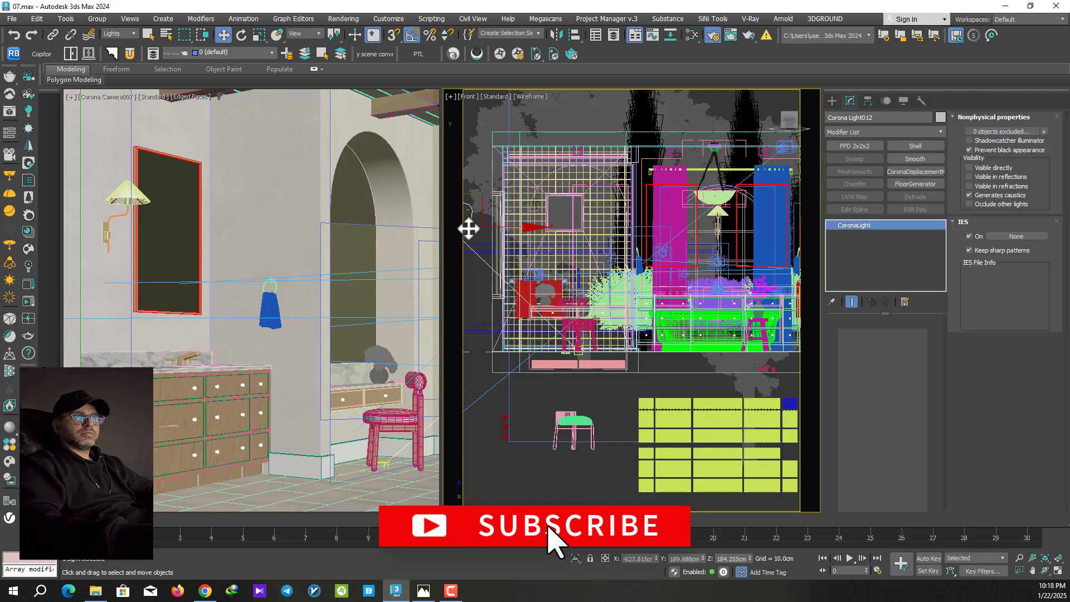
{"action": "key", "text": "c"}
{"action": "double_click", "coordinate": [523, 244]}
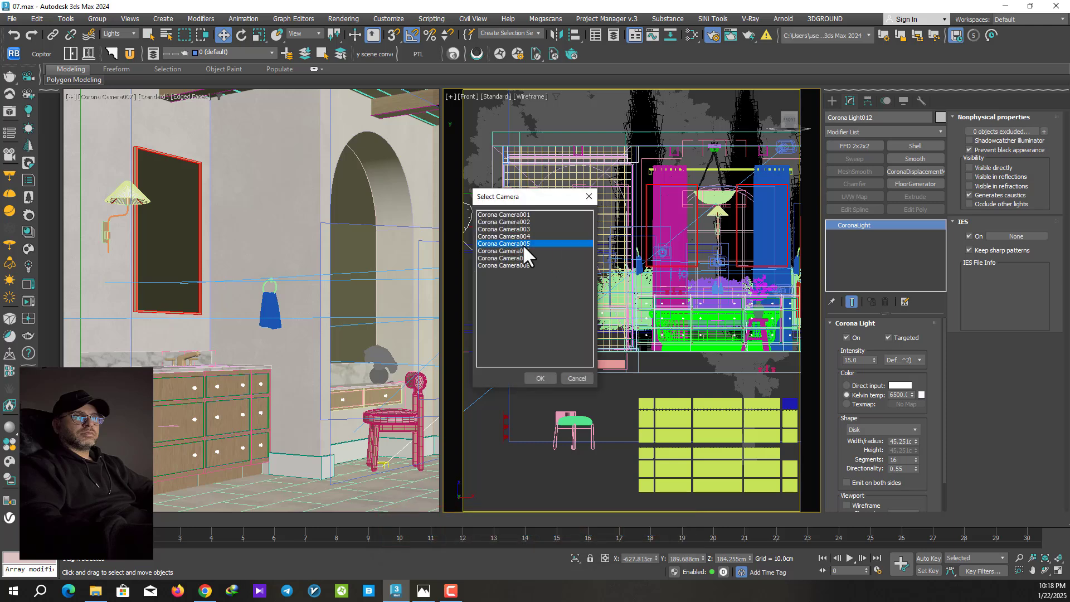
{"action": "key", "text": "F3"}
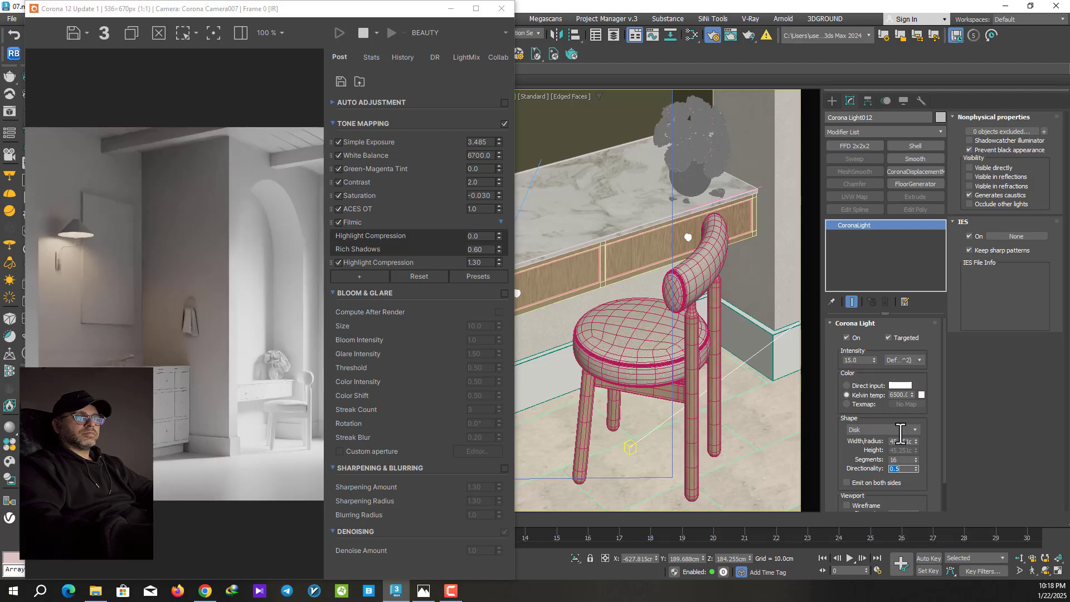
Step: Try an intensity of 6 on the disk light and compare the render with the light off and on
{"action": "double_click", "coordinate": [854, 359]}
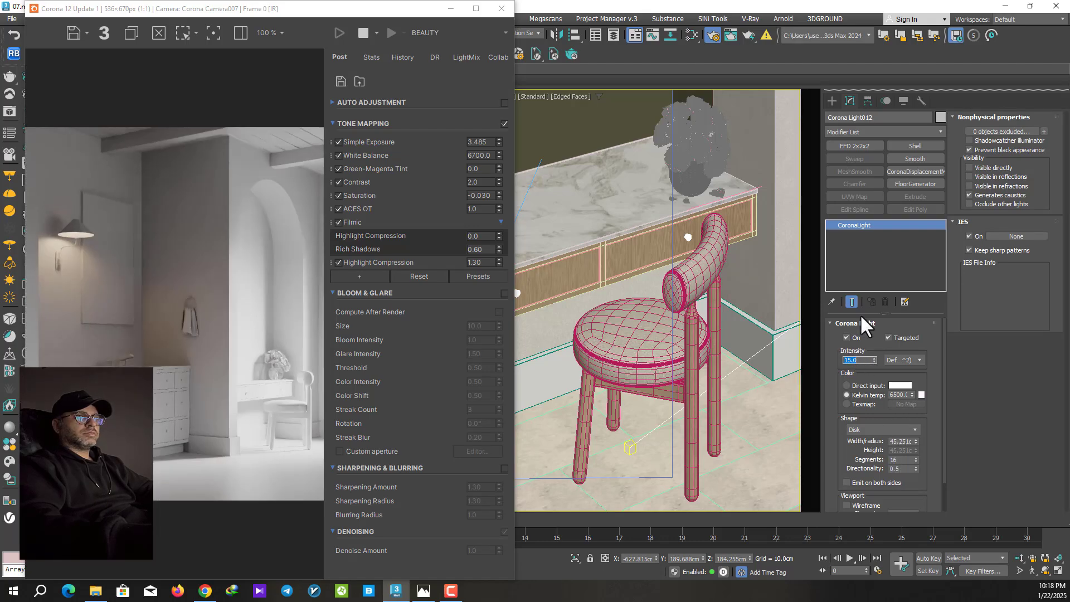
{"action": "type", "text": "6"}
{"action": "key", "text": "Return"}
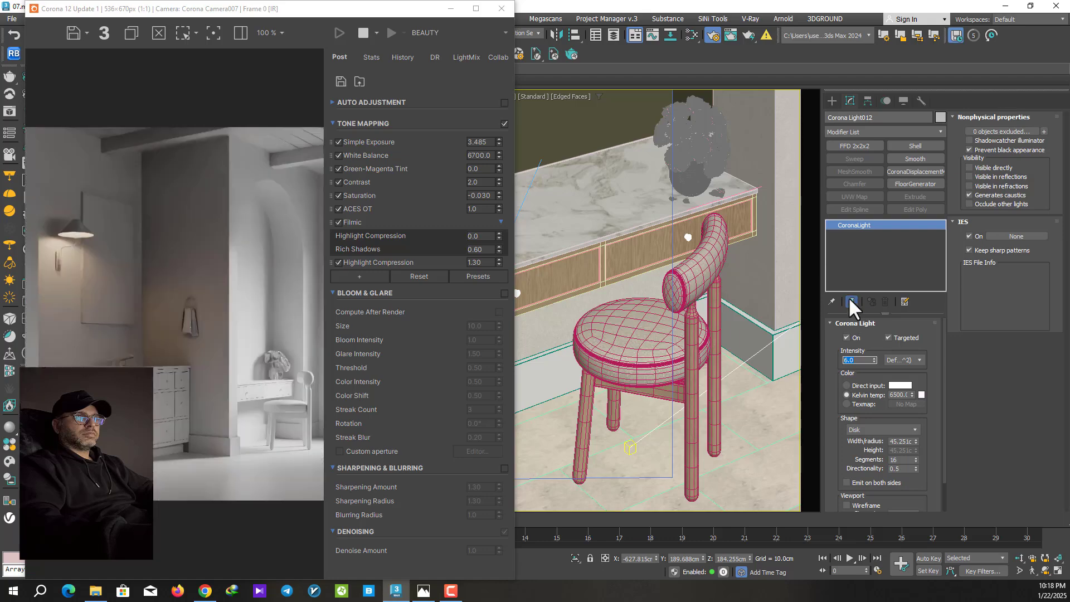
{"action": "left_click", "coordinate": [857, 337]}
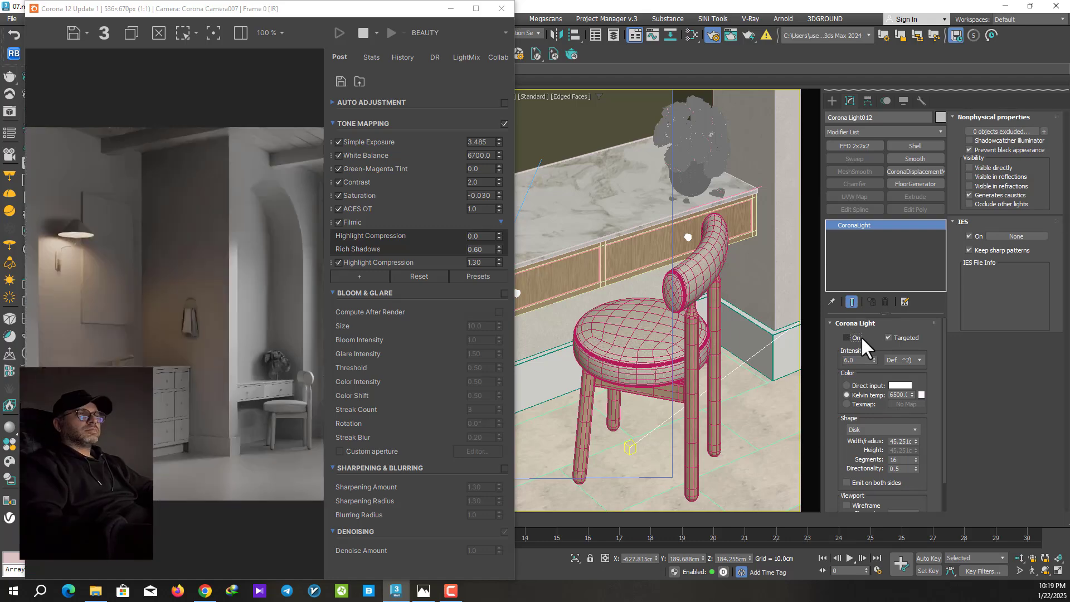
{"action": "left_click", "coordinate": [860, 336]}
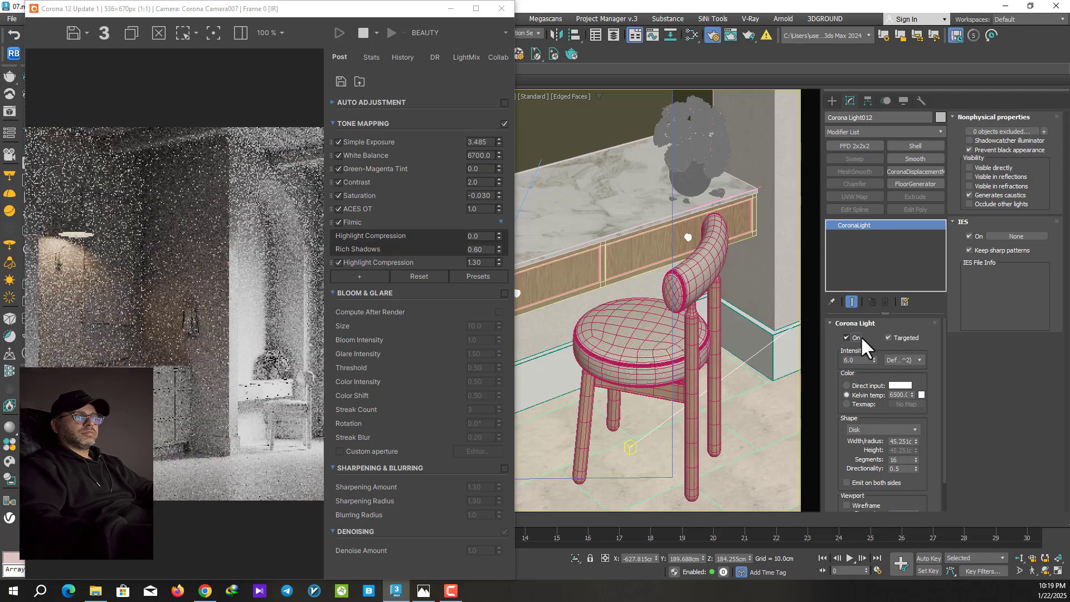
Step: Enlarge the render window, set the disk light's intensity to 5 and compare the render with the light off and on
{"action": "left_click_drag", "start_coordinate": [314, 10], "coordinate": [367, 19]}
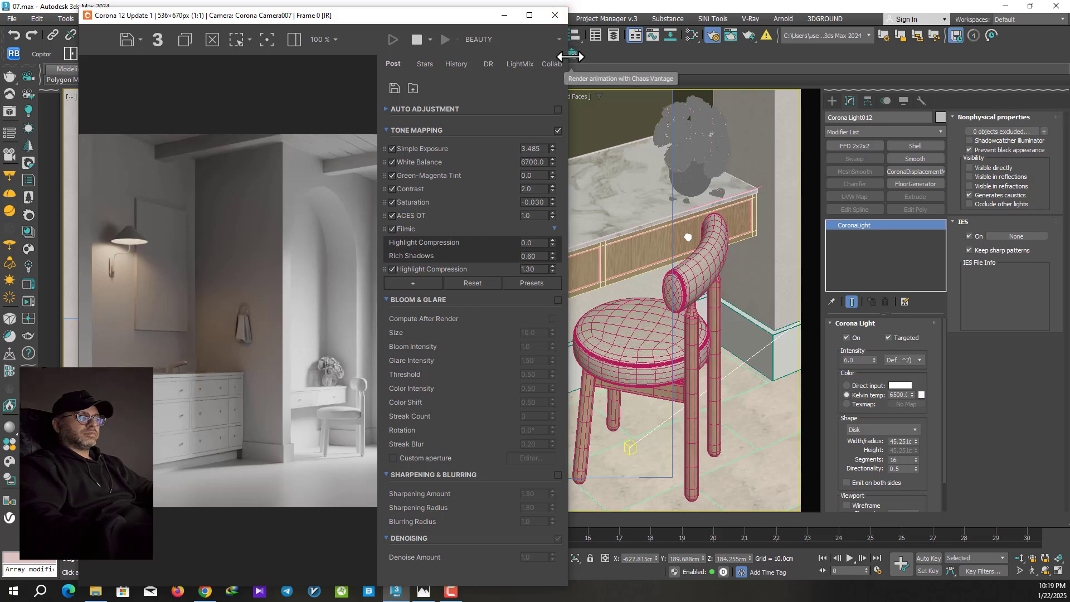
{"action": "left_click_drag", "start_coordinate": [571, 56], "coordinate": [661, 56]}
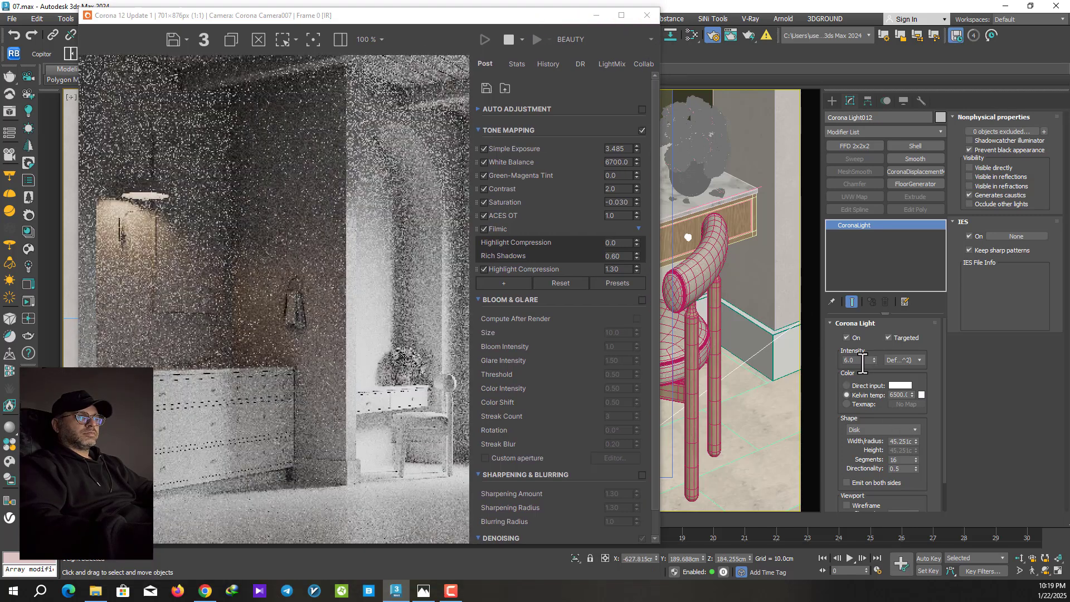
{"action": "double_click", "coordinate": [862, 361]}
{"action": "type", "text": "8"}
{"action": "key", "text": "Return"}
{"action": "type", "text": "5"}
{"action": "key", "text": "Return"}
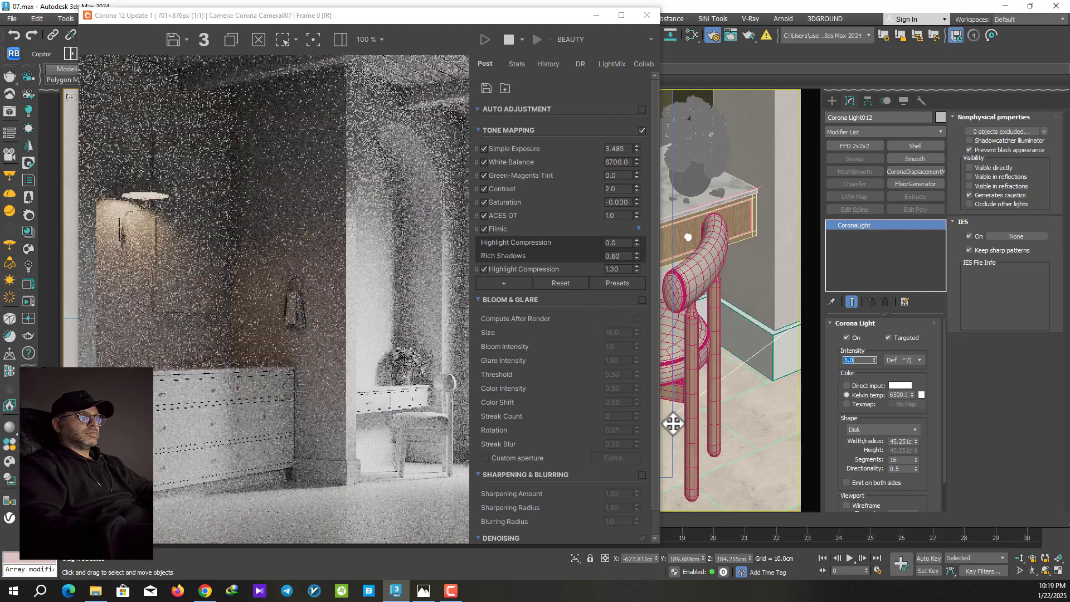
{"action": "left_click", "coordinate": [851, 336]}
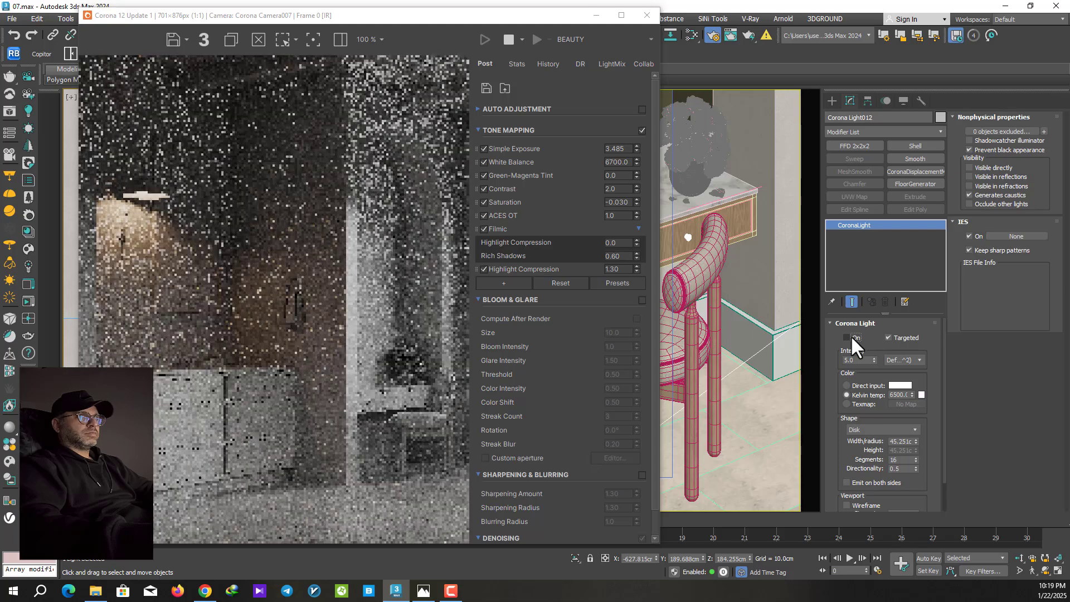
{"action": "left_click", "coordinate": [850, 336]}
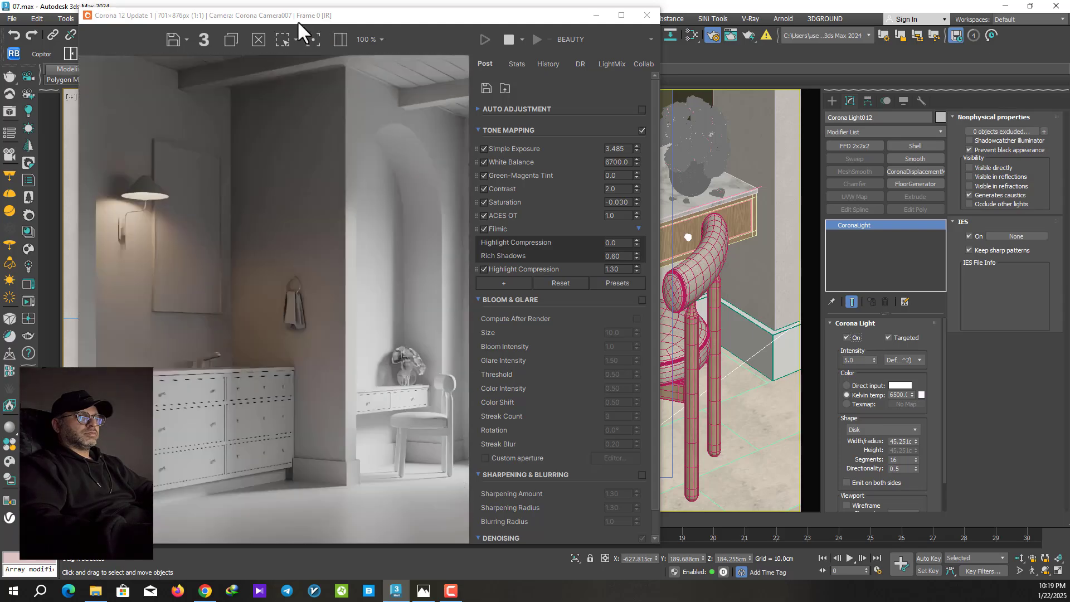
Step: Check the clay render through Corona Camera005 and return the view to Corona Camera007
{"action": "left_click_drag", "start_coordinate": [277, 17], "coordinate": [562, 23]}
{"action": "key", "text": "c"}
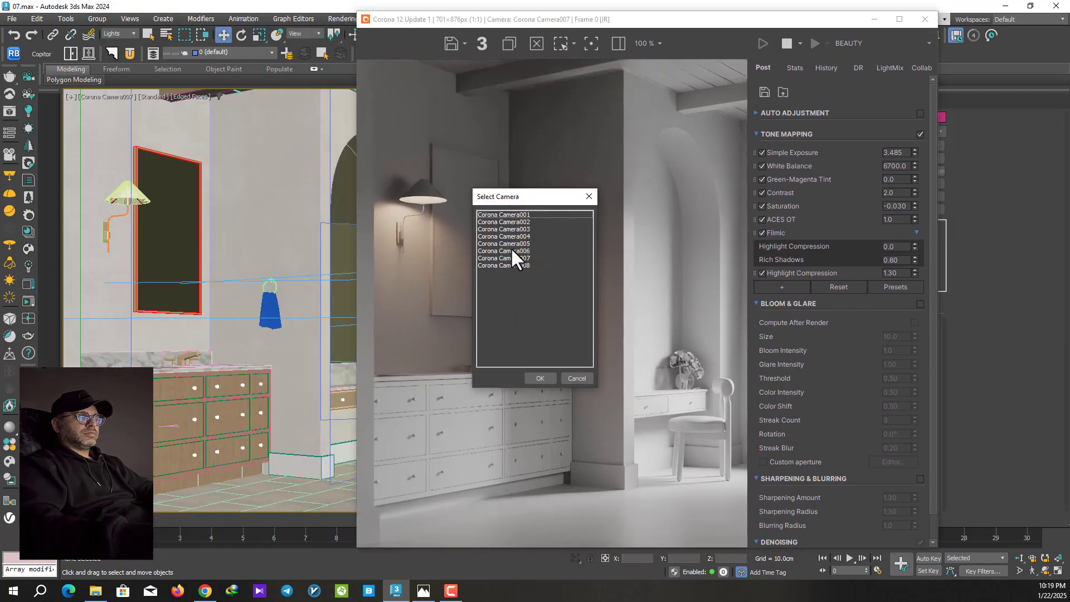
{"action": "double_click", "coordinate": [523, 243]}
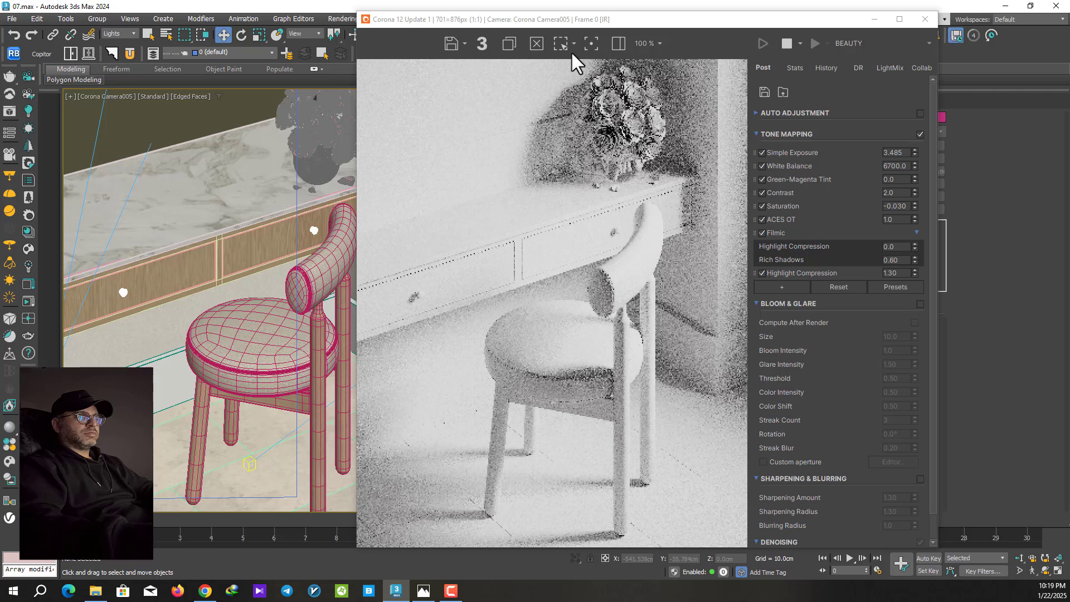
{"action": "left_click_drag", "start_coordinate": [574, 21], "coordinate": [550, 19]}
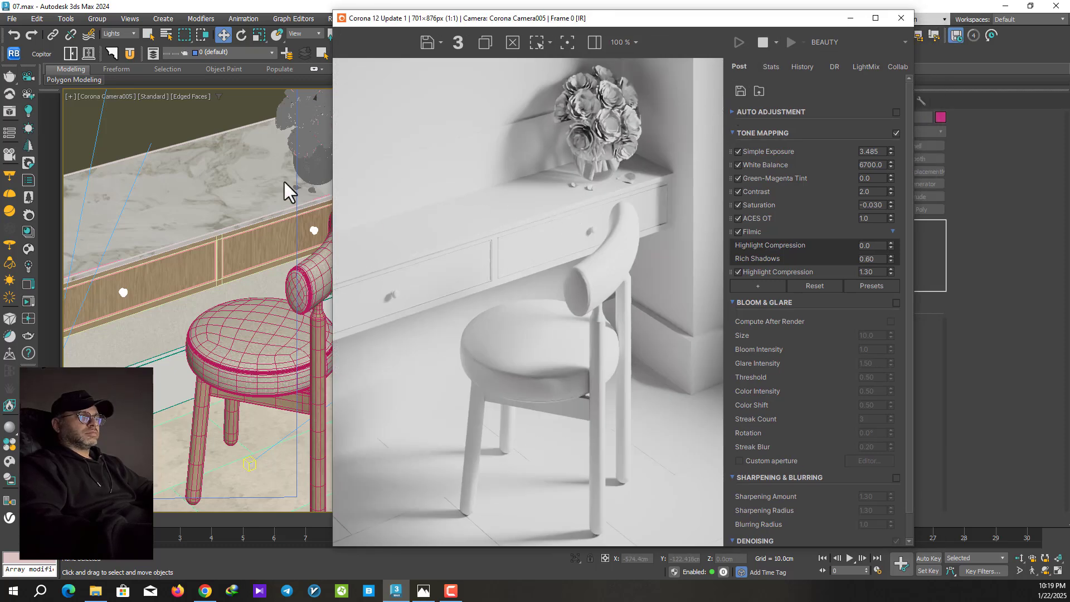
{"action": "key", "text": "c"}
{"action": "double_click", "coordinate": [520, 253]}
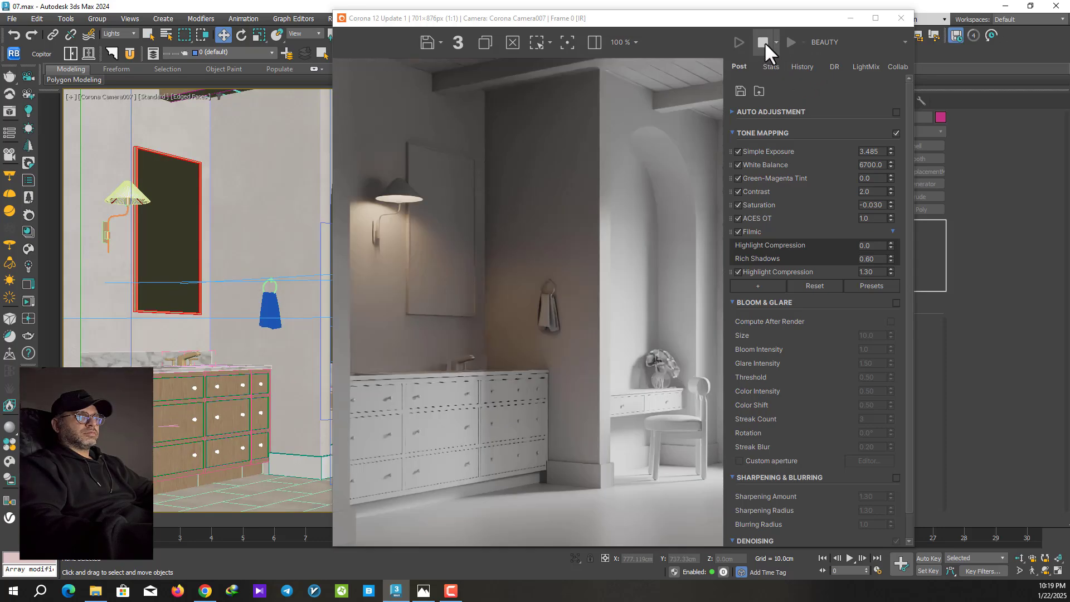
Step: Stop the interactive render and turn off the material override in the render setup
{"action": "left_click", "coordinate": [764, 41]}
{"action": "left_click", "coordinate": [852, 22]}
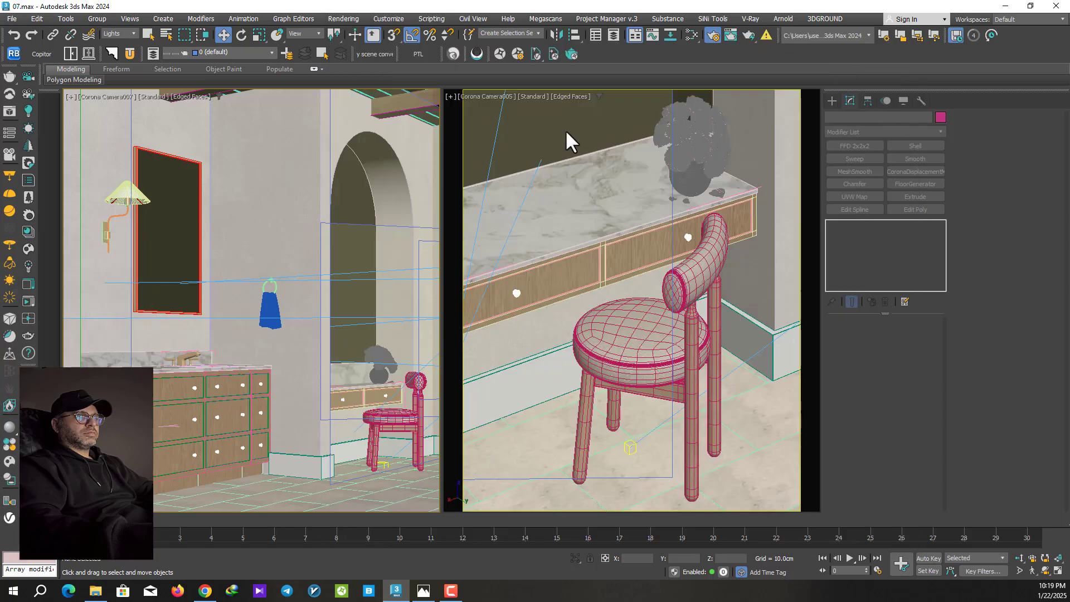
{"action": "left_click", "coordinate": [714, 36]}
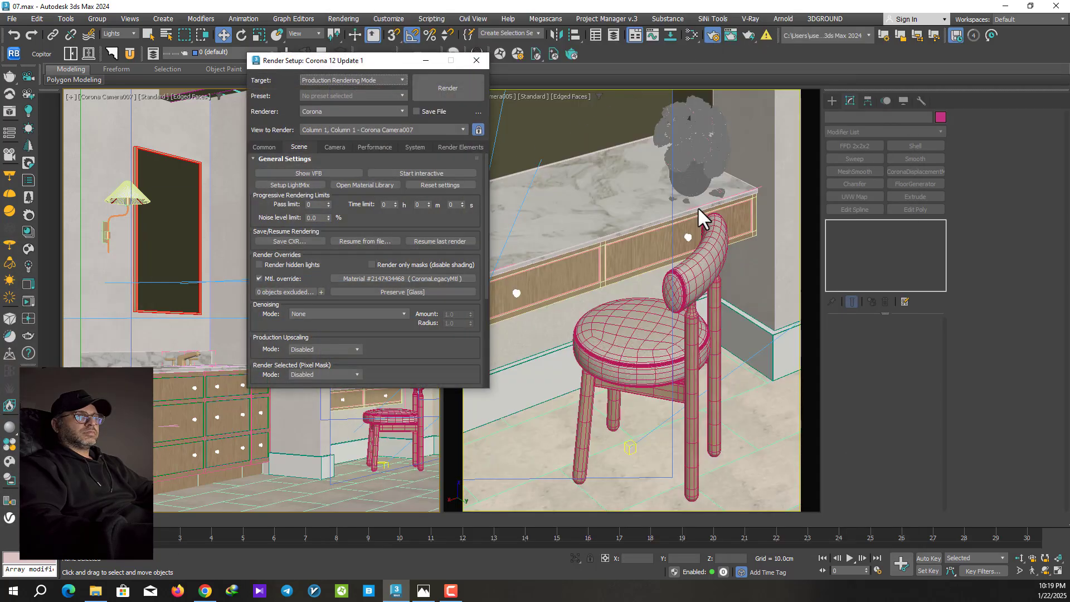
{"action": "left_click_drag", "start_coordinate": [377, 55], "coordinate": [644, 108]}
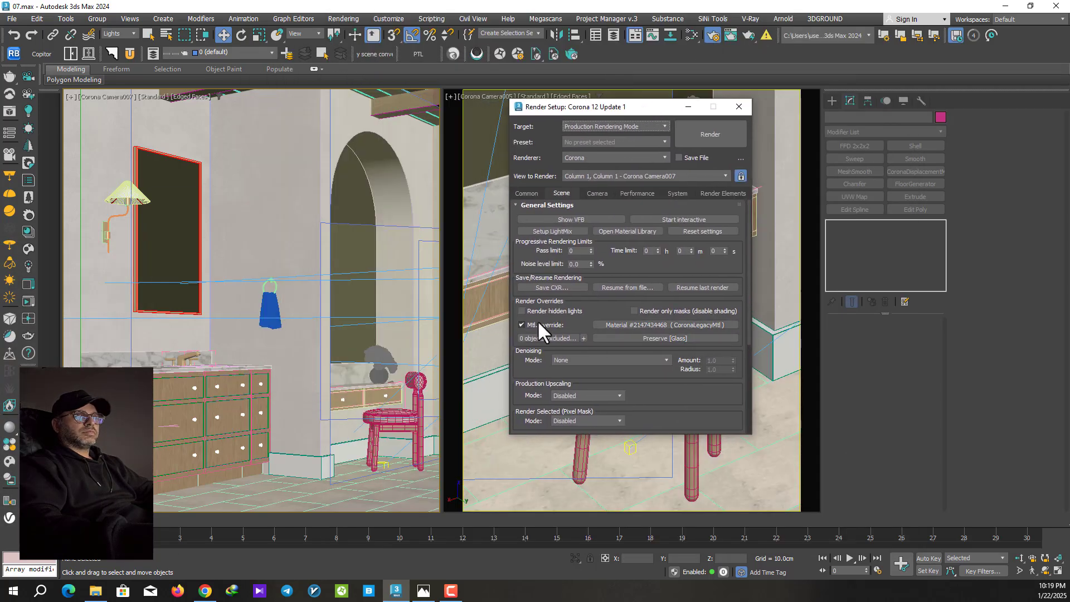
{"action": "left_click", "coordinate": [537, 321]}
{"action": "left_click", "coordinate": [688, 107]}
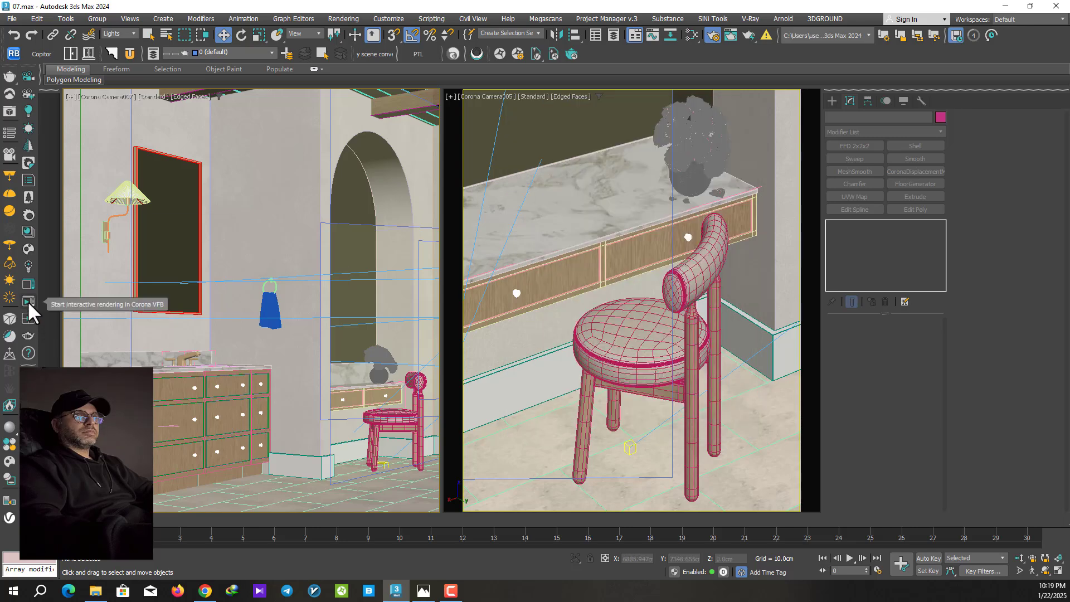
Step: Restart interactive rendering in a maximized frame buffer and lower the simple exposure to 3.389
{"action": "left_click", "coordinate": [28, 300]}
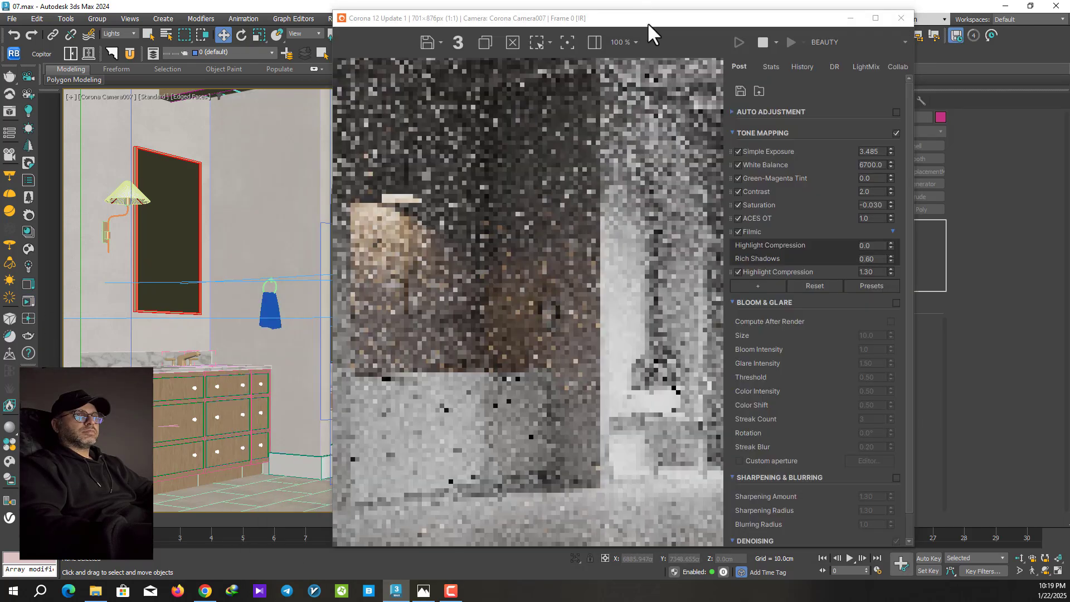
{"action": "left_click_drag", "start_coordinate": [648, 22], "coordinate": [513, 42]}
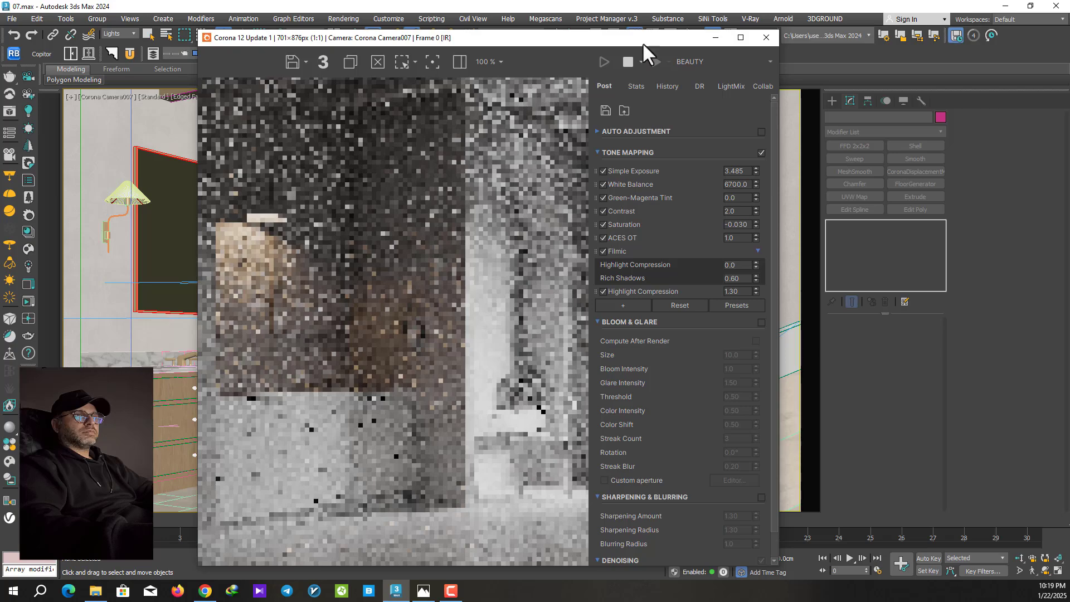
{"action": "left_click", "coordinate": [740, 38]}
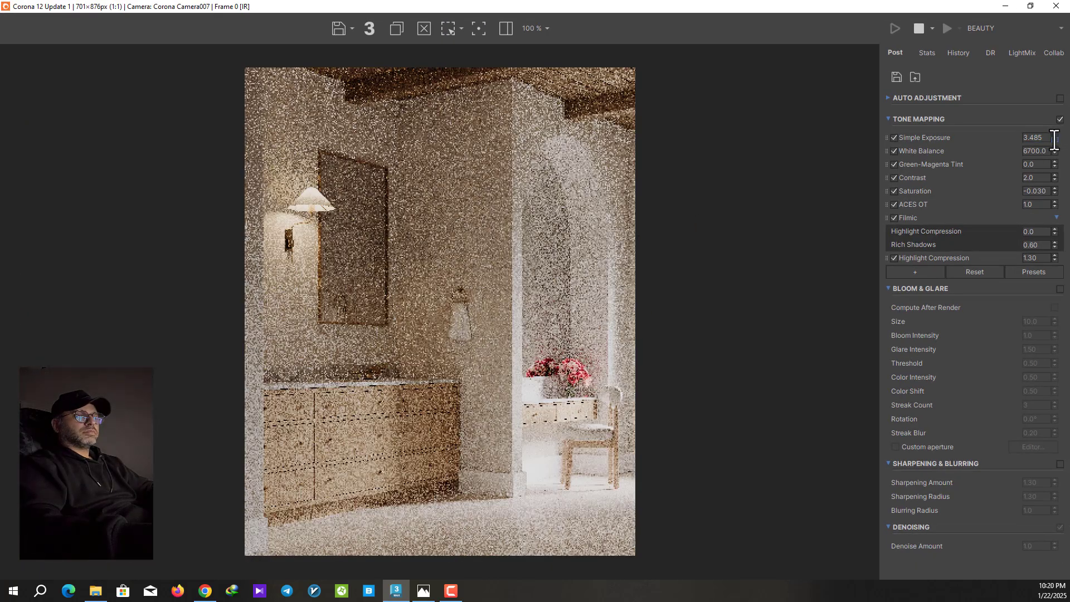
{"action": "mouse_move", "coordinate": [1052, 139]}
{"action": "left_mouse_down"}
{"action": "mouse_move", "coordinate": [1050, 126]}
{"action": "mouse_move", "coordinate": [1050, 145]}
{"action": "left_mouse_up"}
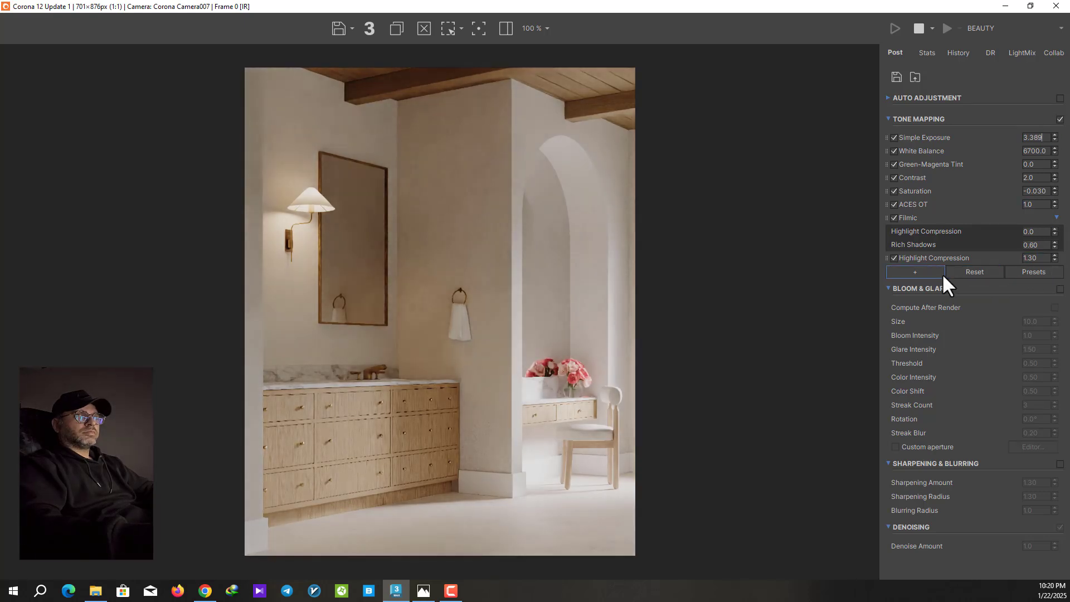
Step: Add a LUT operator to the tone mapping, enable it and load the Adanmq_Contraste_Hard LUT
{"action": "left_click", "coordinate": [915, 272]}
{"action": "left_click", "coordinate": [961, 522]}
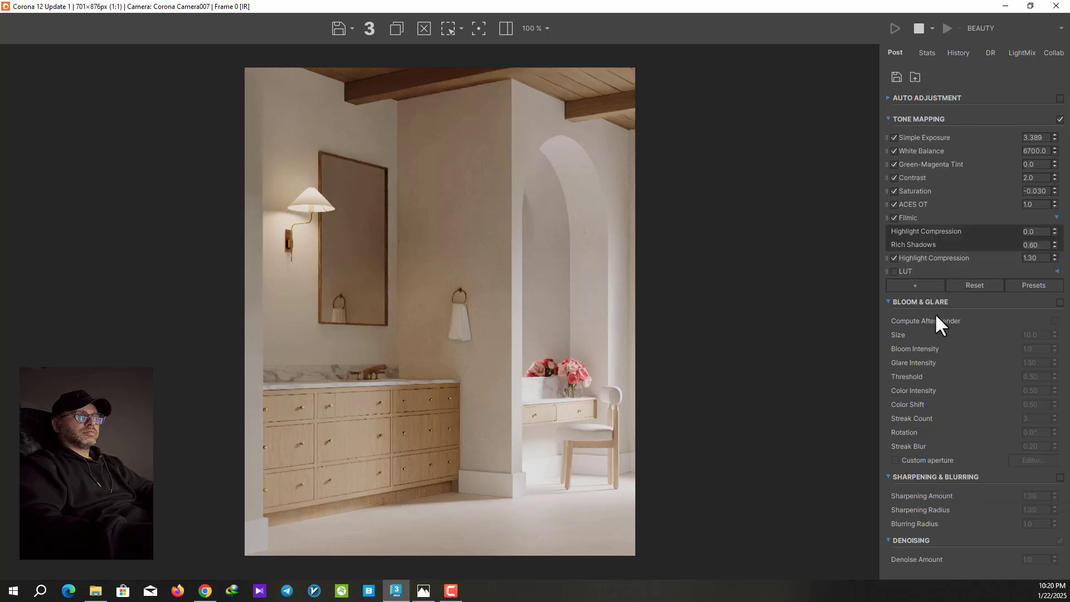
{"action": "left_click", "coordinate": [894, 271]}
{"action": "left_click", "coordinate": [933, 271]}
{"action": "left_click", "coordinate": [1013, 286]}
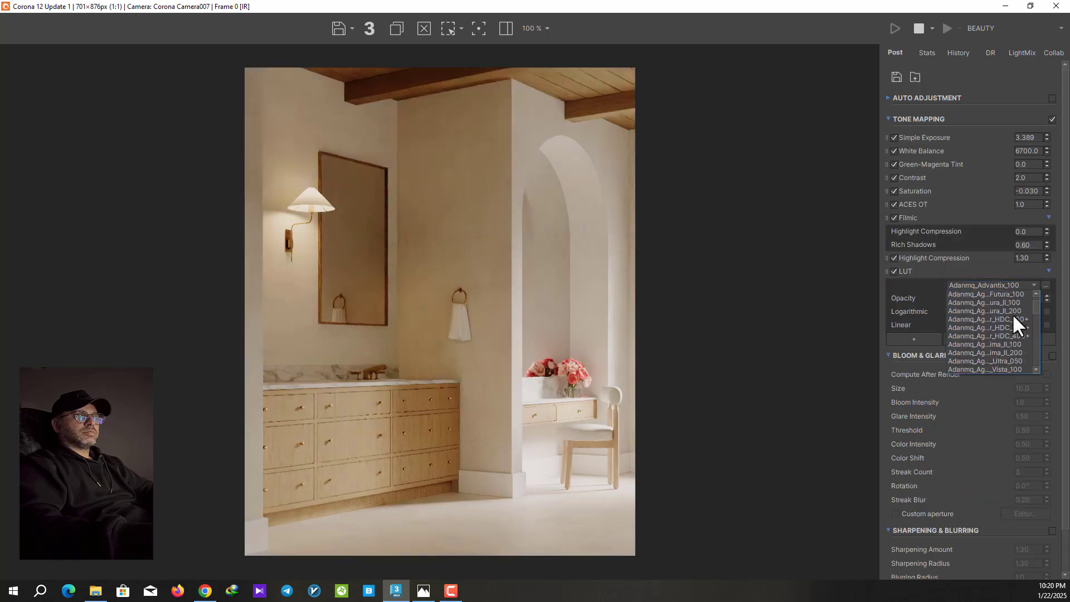
{"action": "scroll", "coordinate": [1013, 321], "scroll_direction": "down", "scroll_amount": 2}
{"action": "scroll", "coordinate": [1011, 320], "scroll_direction": "down", "scroll_amount": 2}
{"action": "left_click", "coordinate": [1005, 318]}
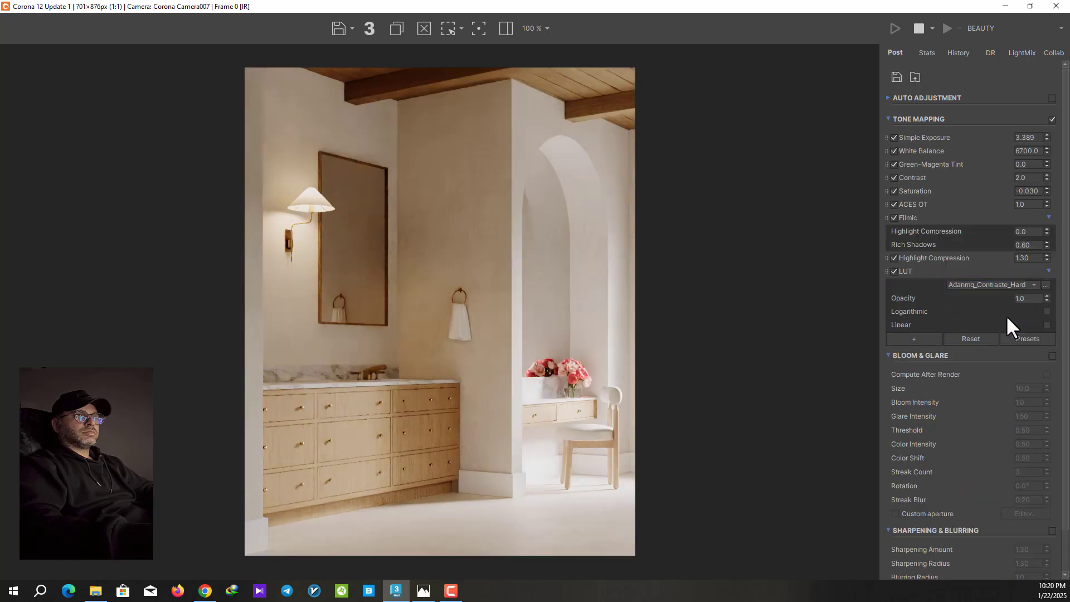
Step: Set the LUT opacity to 0.80 and lower the simple exposure to 3.134
{"action": "double_click", "coordinate": [1029, 299]}
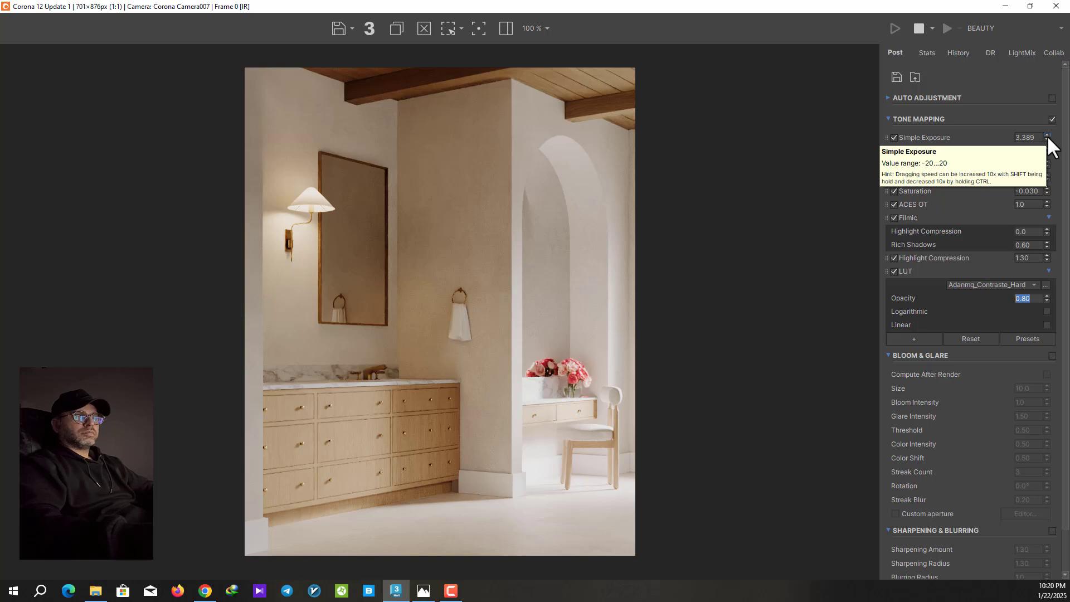
{"action": "mouse_move", "coordinate": [1046, 136]}
{"action": "left_mouse_down"}
{"action": "mouse_move", "coordinate": [1043, 161]}
{"action": "mouse_move", "coordinate": [1044, 152]}
{"action": "left_mouse_up"}
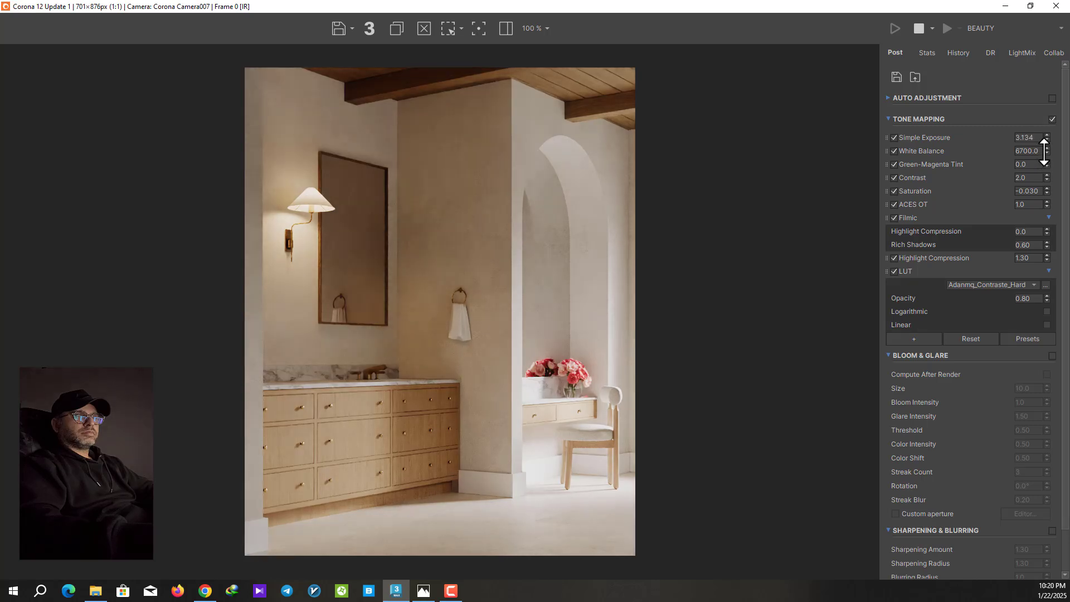
{"action": "scroll", "coordinate": [974, 256], "scroll_direction": "down", "scroll_amount": 1}
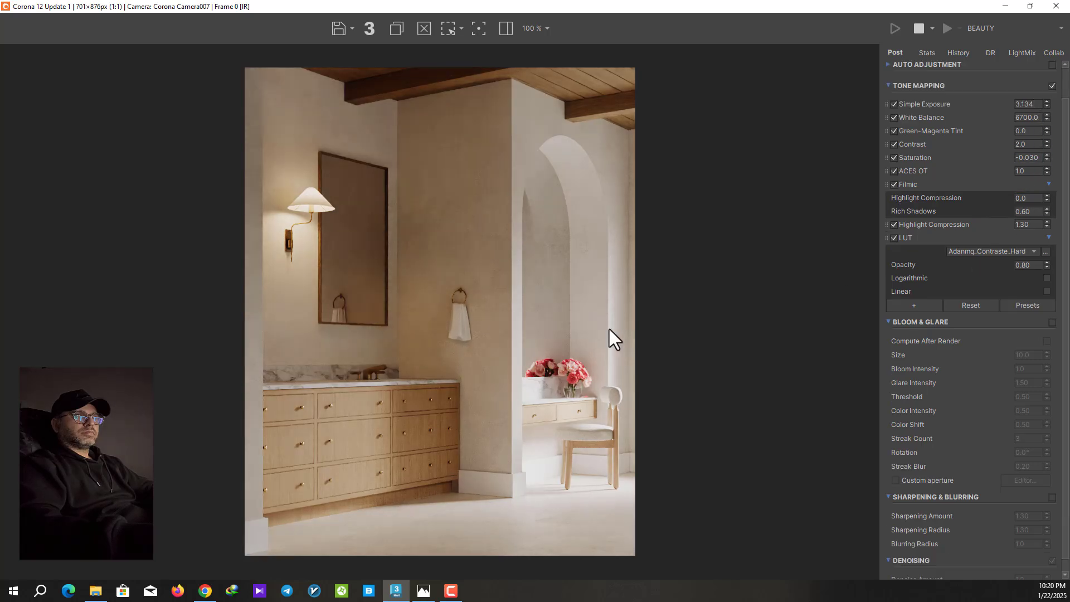
Step: Render through Corona Camera005 and try a simple exposure of 1.867 for the chair close-up
{"action": "key", "text": "c"}
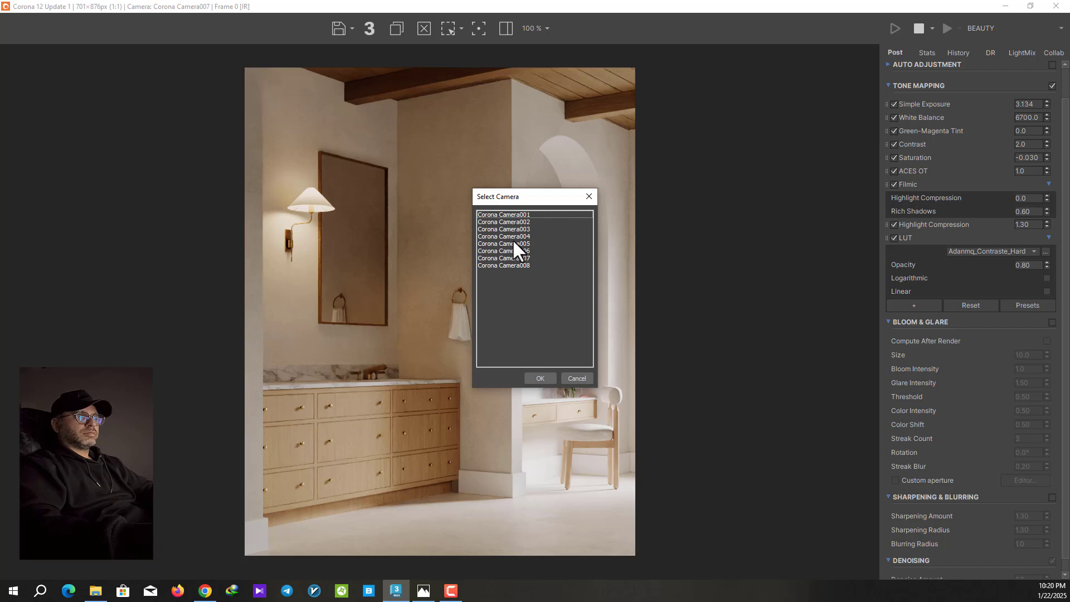
{"action": "double_click", "coordinate": [513, 244]}
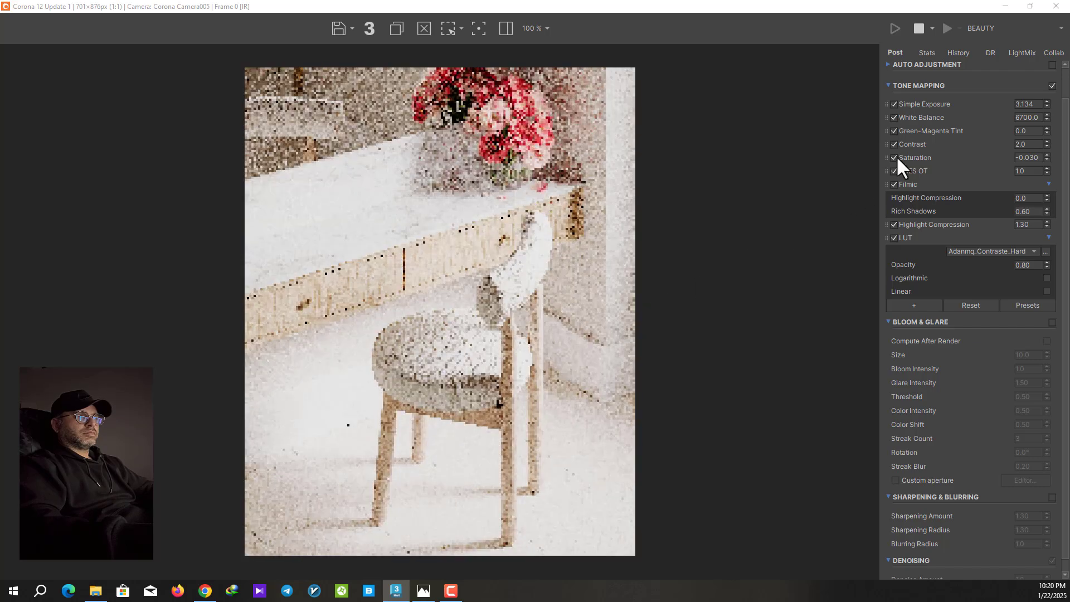
{"action": "left_click_drag", "start_coordinate": [1045, 106], "coordinate": [1034, 183]}
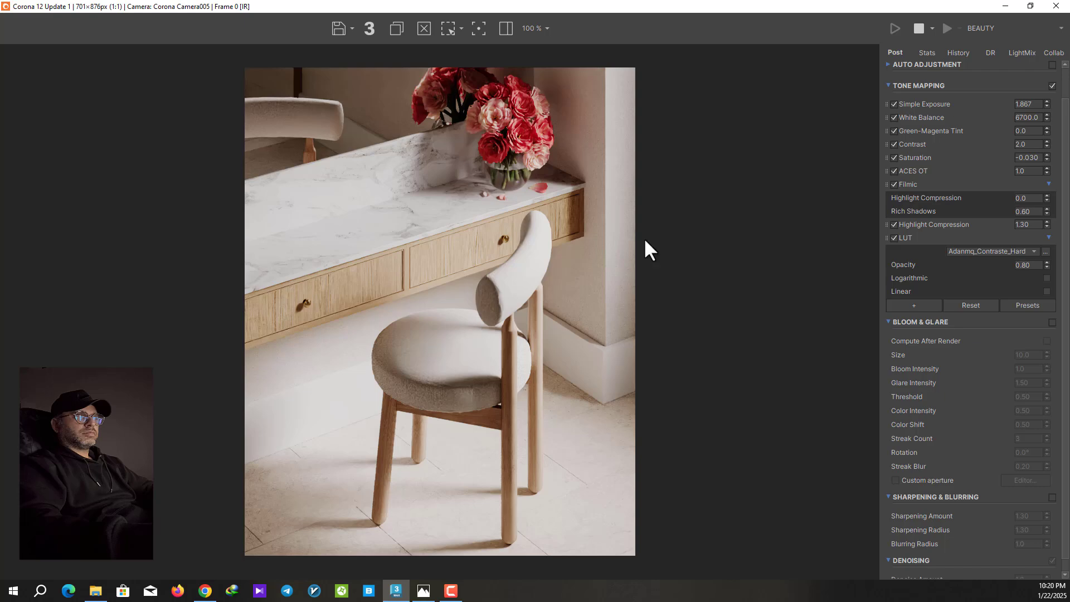
Step: Switch the render back to Corona Camera007 and set the simple exposure to 2.925
{"action": "key", "text": "c"}
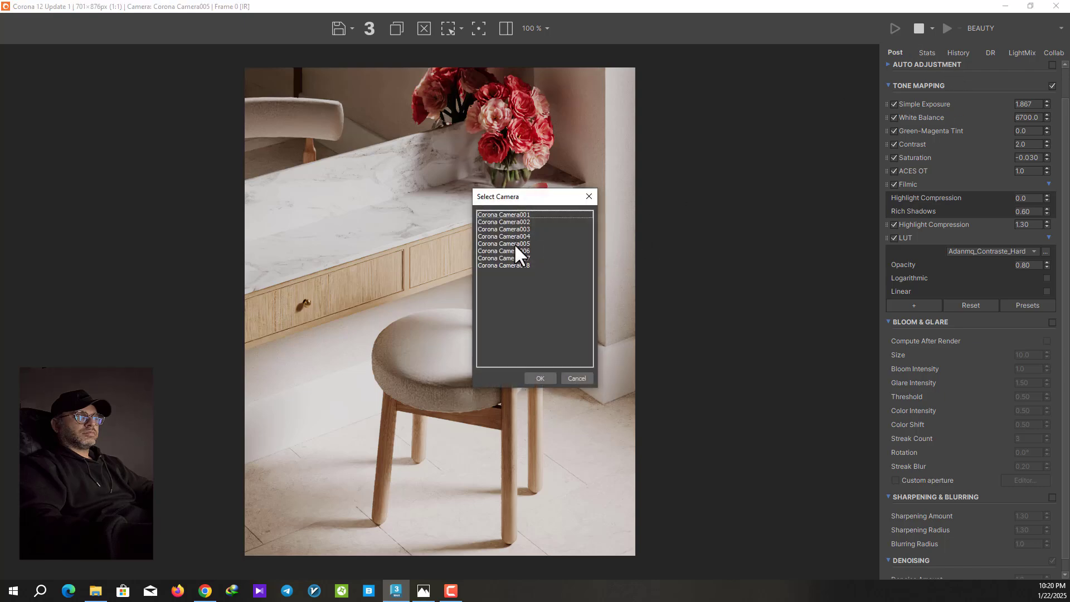
{"action": "double_click", "coordinate": [513, 256]}
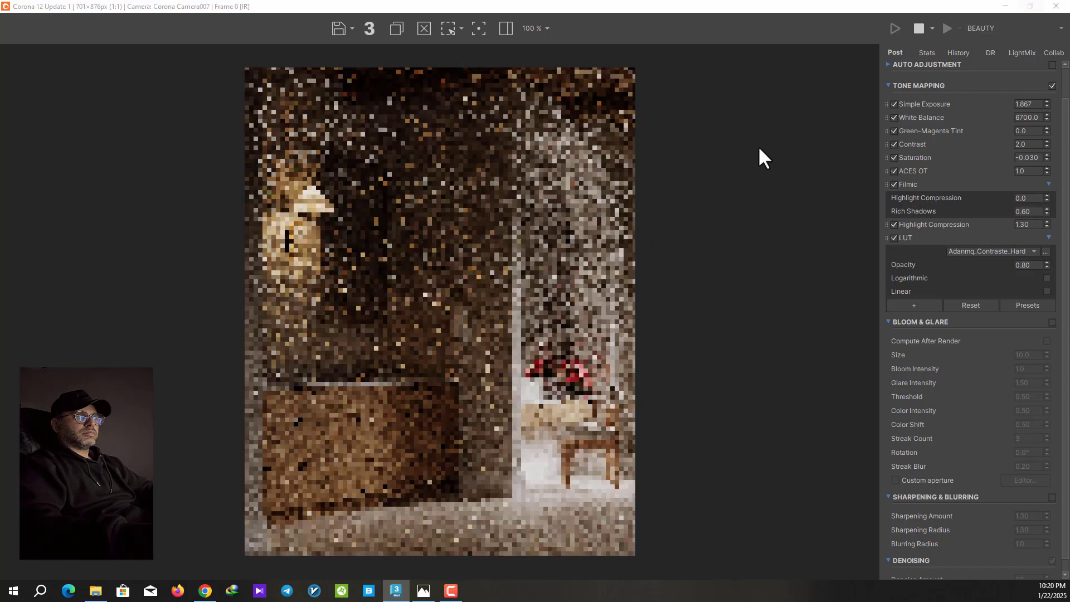
{"action": "left_click_drag", "start_coordinate": [1045, 110], "coordinate": [1045, 34]}
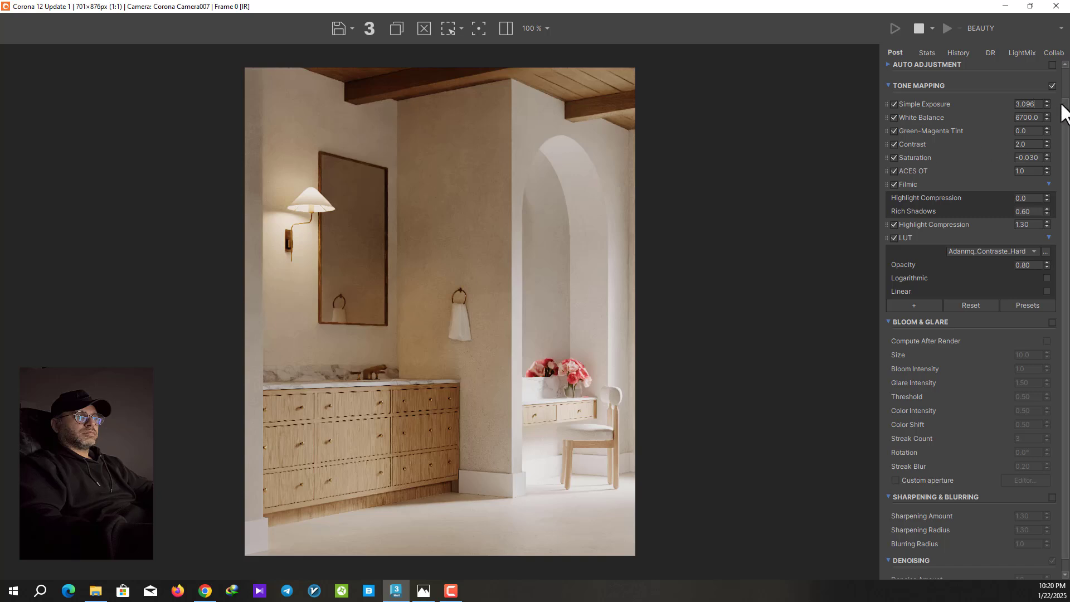
{"action": "left_click_drag", "start_coordinate": [1045, 105], "coordinate": [1045, 114]}
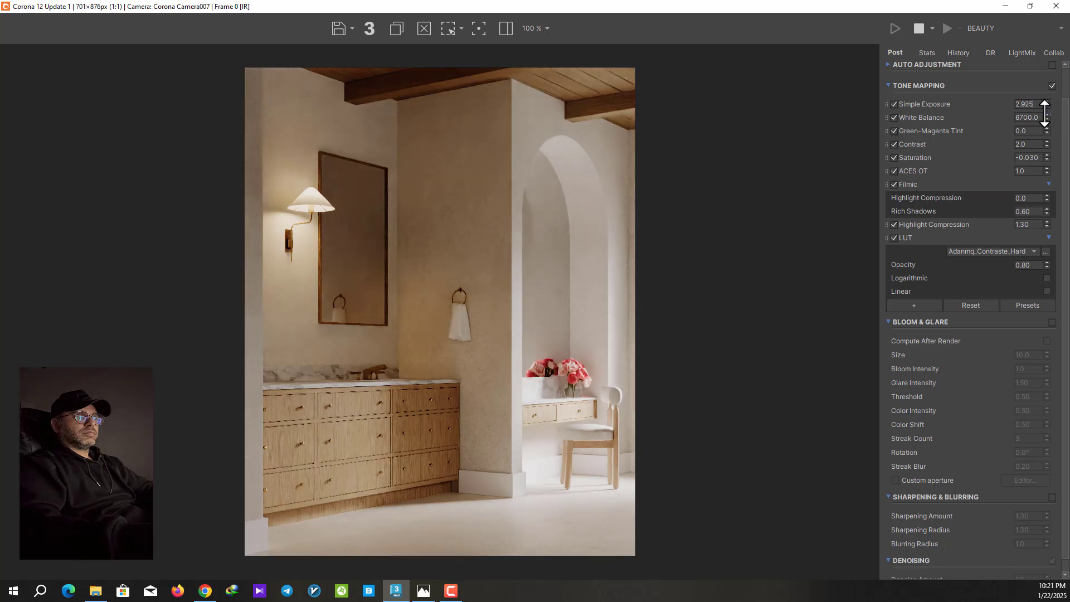
{"action": "scroll", "coordinate": [391, 474], "scroll_direction": "up", "scroll_amount": 1}
{"action": "scroll", "coordinate": [391, 473], "scroll_direction": "down", "scroll_amount": 1}
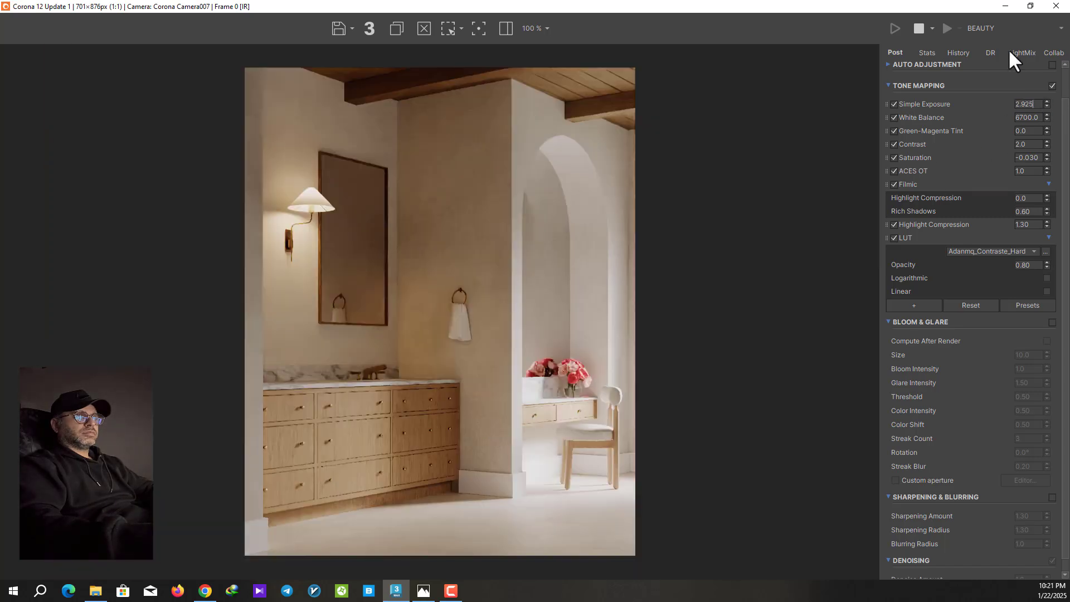
Step: Stop the interactive render and set the render output height to 3000 pixels with the image aspect locked
{"action": "left_click", "coordinate": [914, 26]}
{"action": "left_click", "coordinate": [1051, 8]}
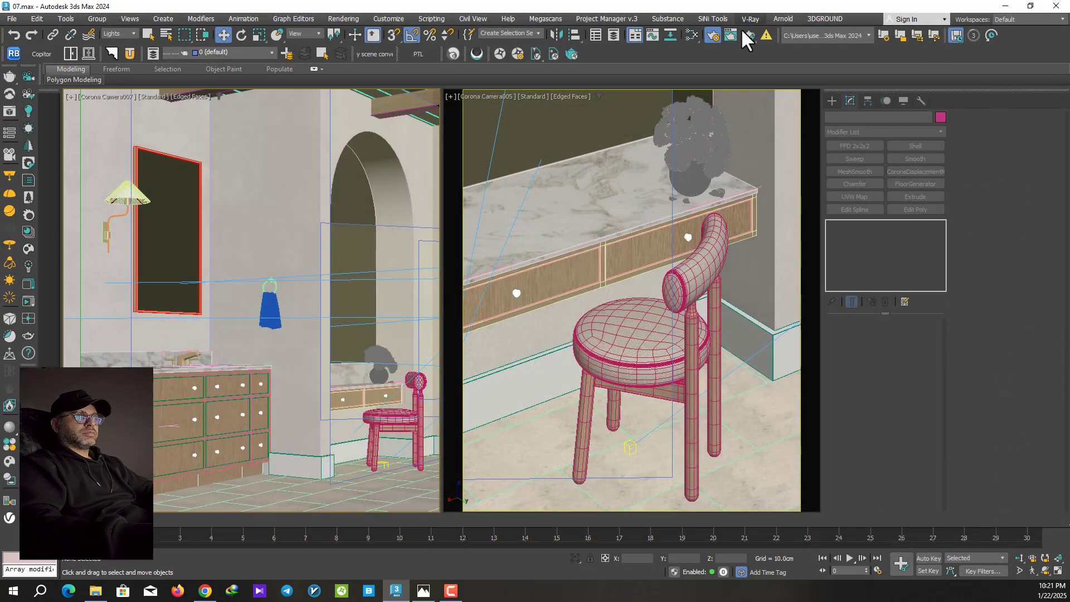
{"action": "left_click", "coordinate": [710, 35]}
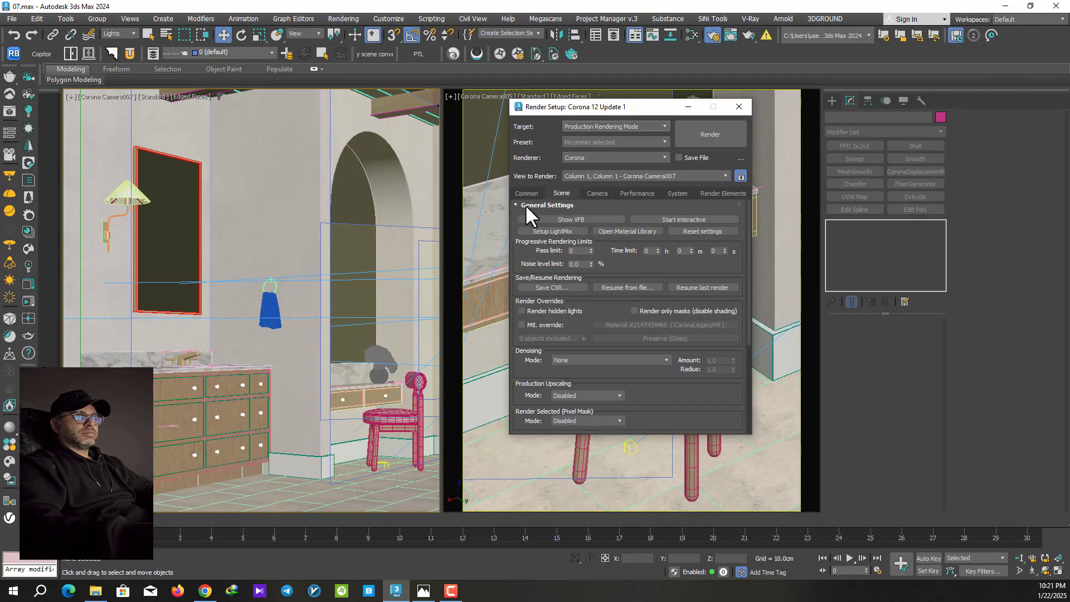
{"action": "left_click", "coordinate": [526, 193]}
{"action": "double_click", "coordinate": [597, 357]}
{"action": "type", "text": "3"}
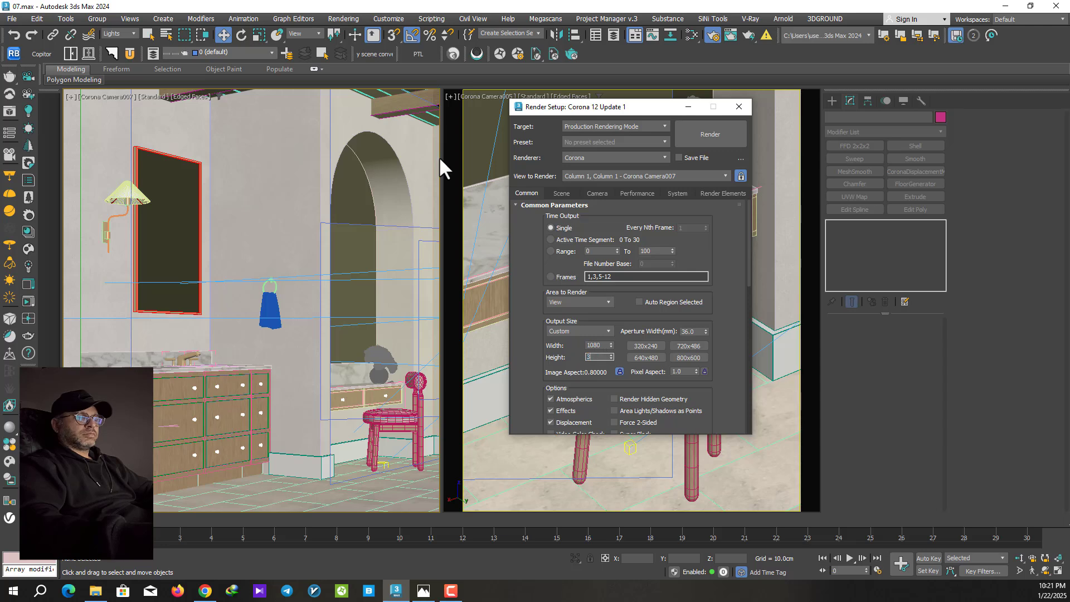
{"action": "type", "text": "000"}
{"action": "key", "text": "Return"}
Step: Set the noise level limit to 3% and the denoising mode to Corona High Quality with an amount of 0.65
{"action": "left_click", "coordinate": [560, 192]}
{"action": "double_click", "coordinate": [584, 264]}
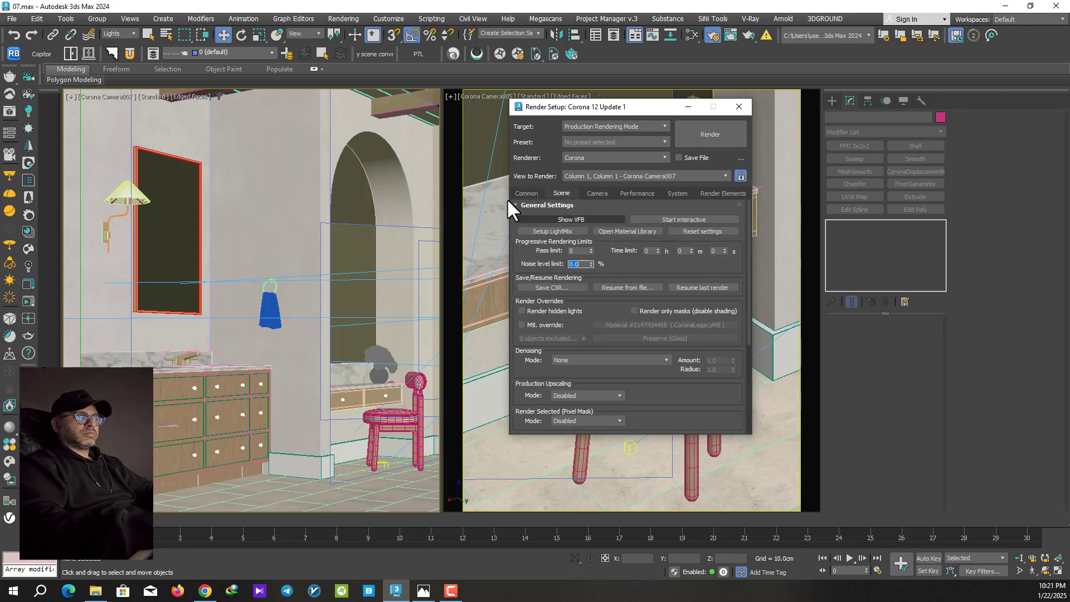
{"action": "type", "text": "3"}
{"action": "key", "text": "Return"}
{"action": "left_click", "coordinate": [610, 360]}
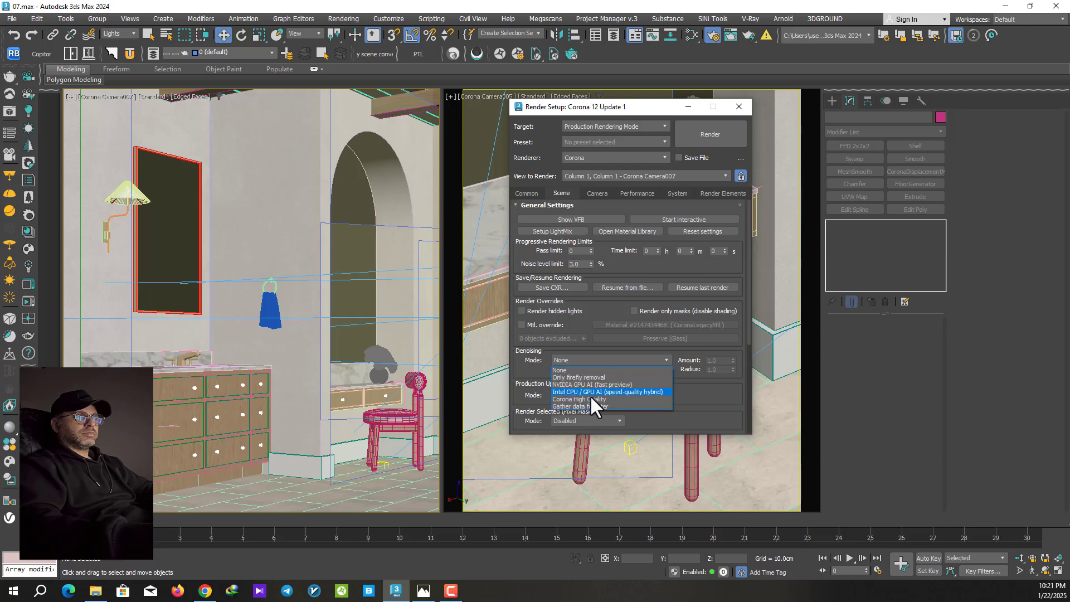
{"action": "left_click", "coordinate": [590, 395]}
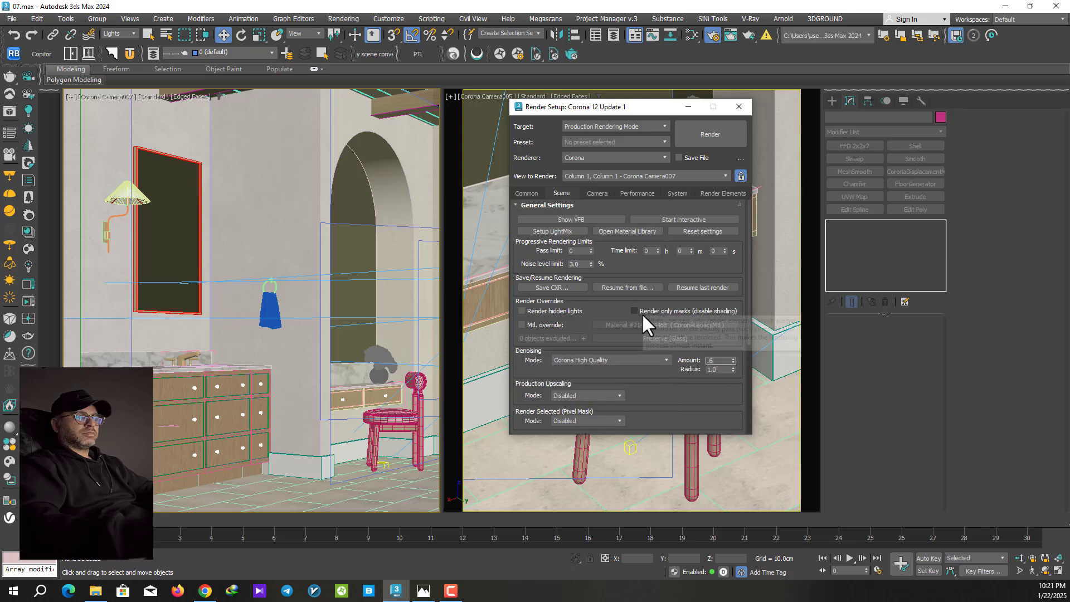
{"action": "type", "text": "0.65"}
{"action": "key", "text": "Return"}
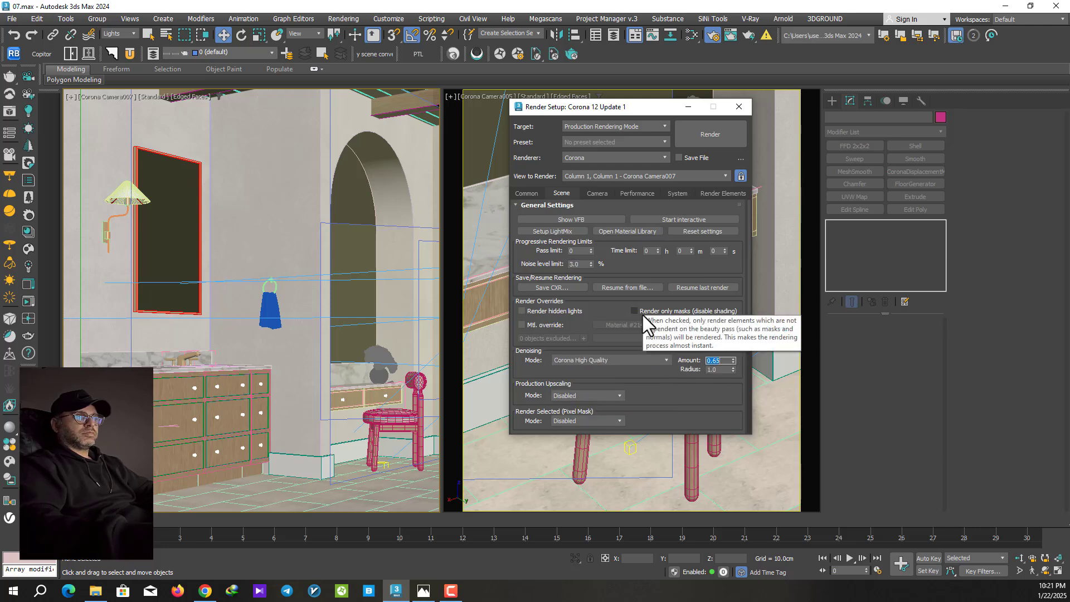
Step: Review the system, performance and scene render settings, and start the production render of Corona Camera007
{"action": "left_click", "coordinate": [674, 193]}
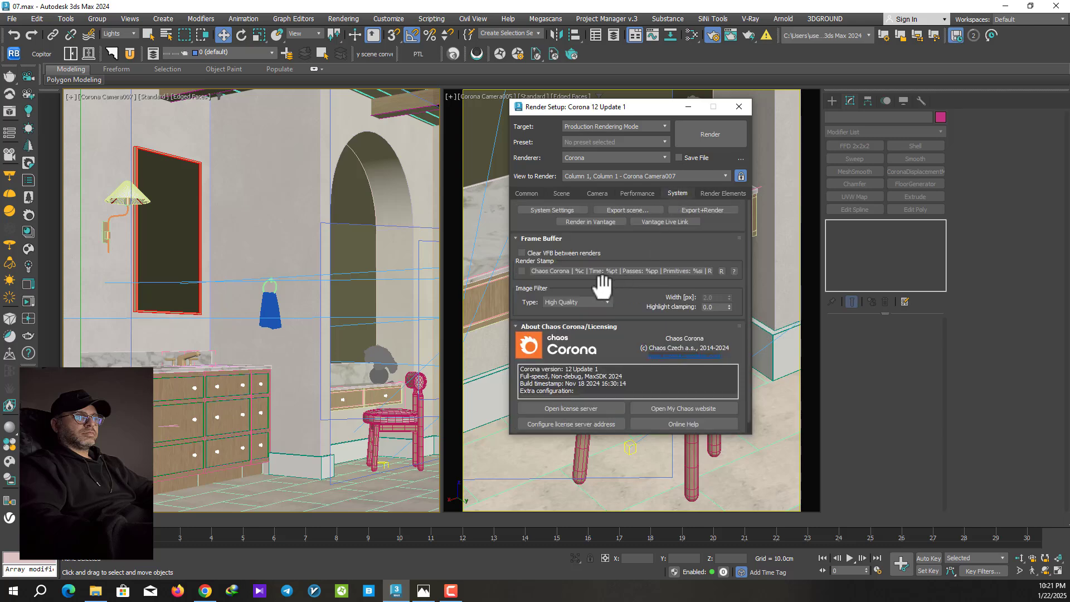
{"action": "left_click", "coordinate": [625, 195]}
{"action": "left_click_drag", "start_coordinate": [604, 301], "coordinate": [545, 302]}
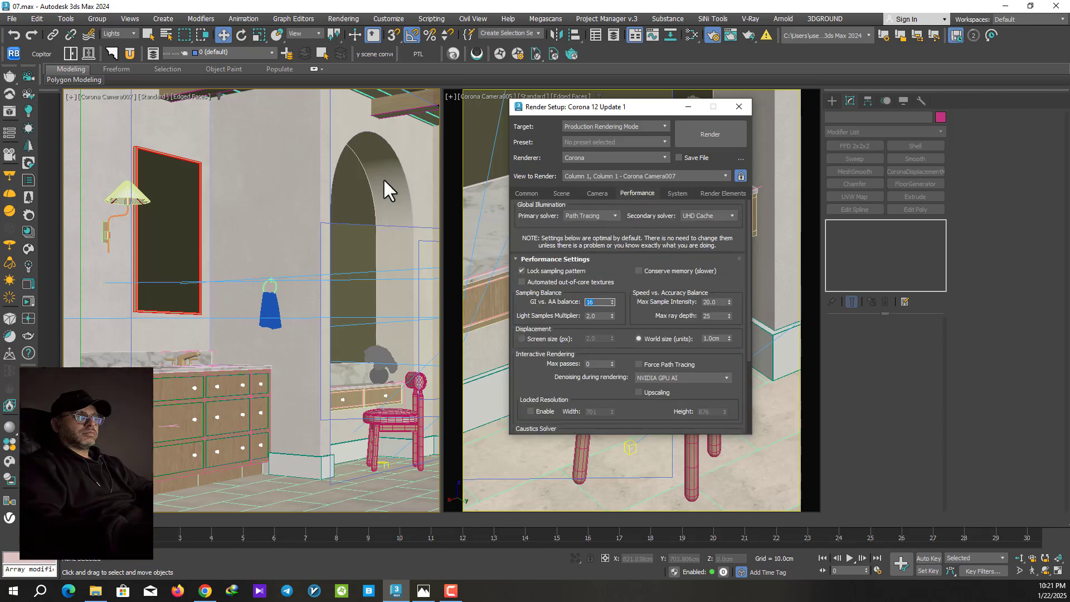
{"action": "left_click", "coordinate": [558, 195]}
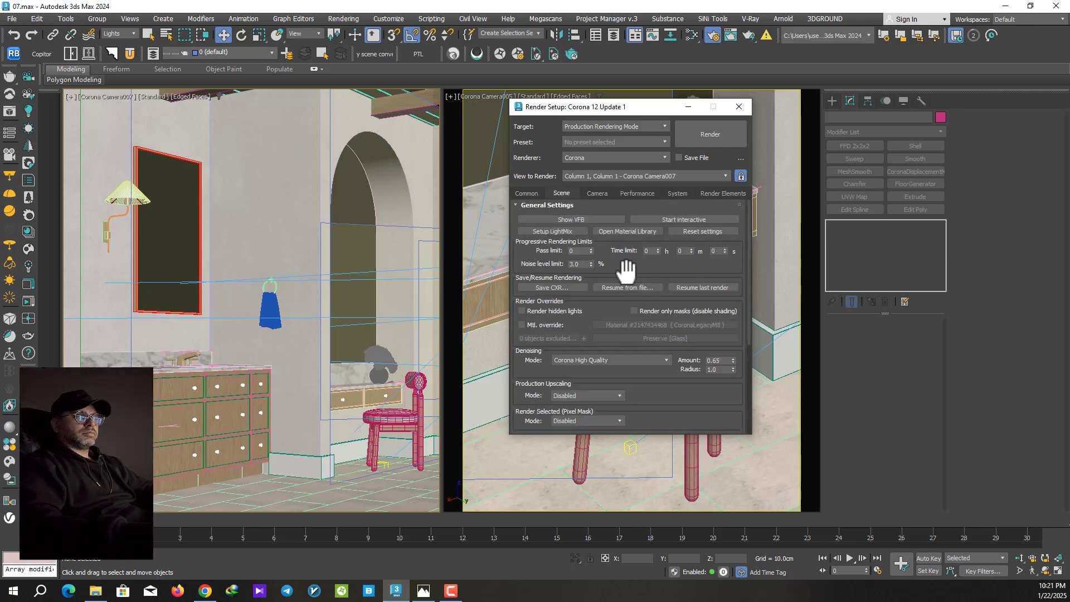
{"action": "mouse_move", "coordinate": [626, 272]}
{"action": "left_mouse_down"}
{"action": "mouse_move", "coordinate": [628, 210]}
{"action": "mouse_move", "coordinate": [635, 262]}
{"action": "left_mouse_up"}
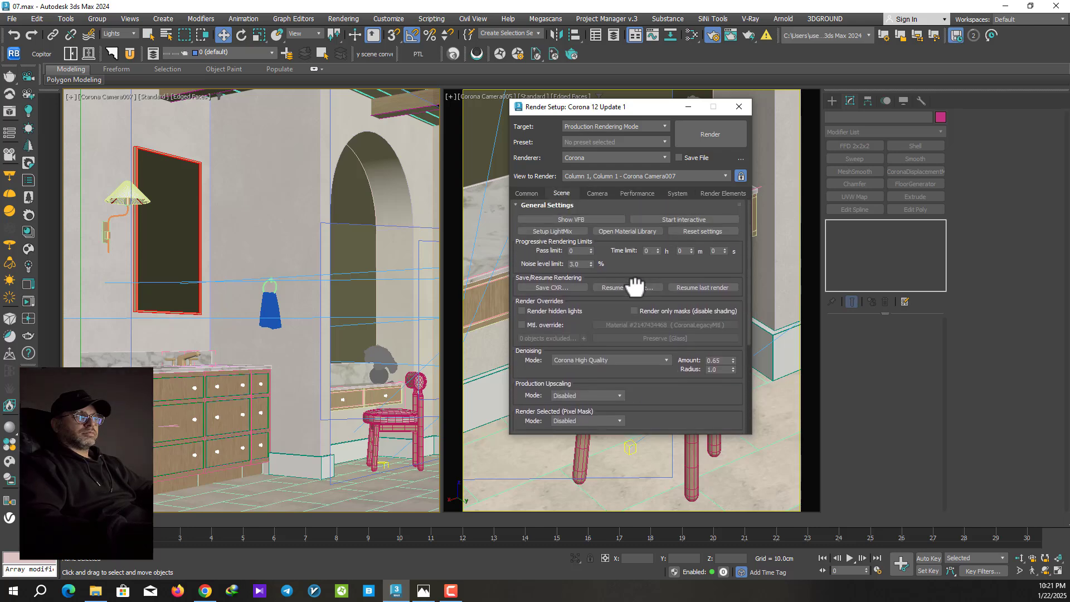
{"action": "left_click", "coordinate": [687, 124]}
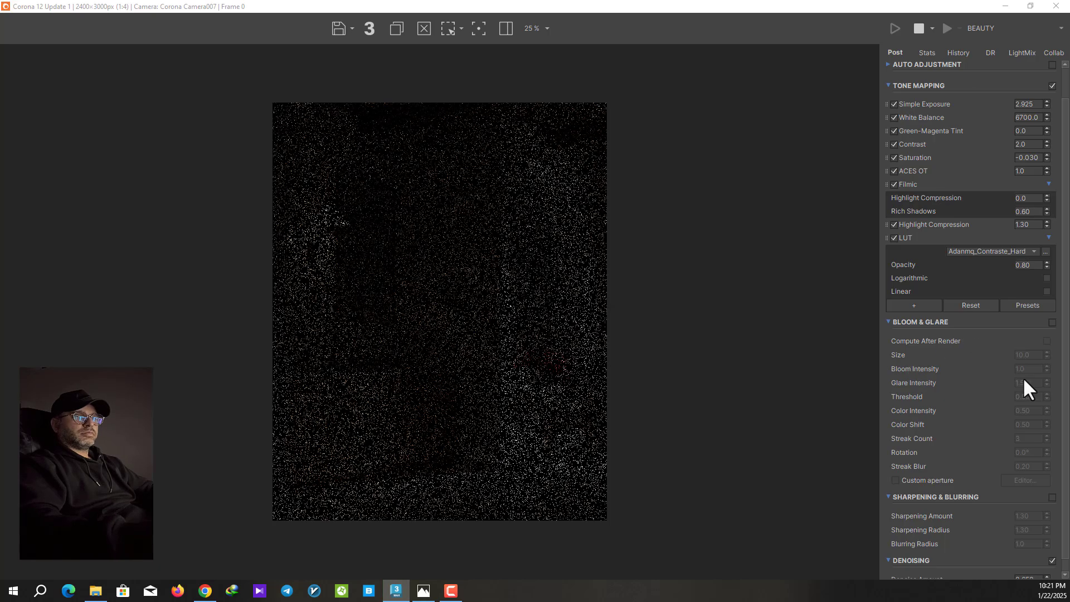
Step: Enable sharpening and blurring with a sharpening amount of 3.0, a sharpening radius of 0.50 and a blurring radius of 0.50
{"action": "left_click_drag", "start_coordinate": [1064, 314], "coordinate": [1067, 327]}
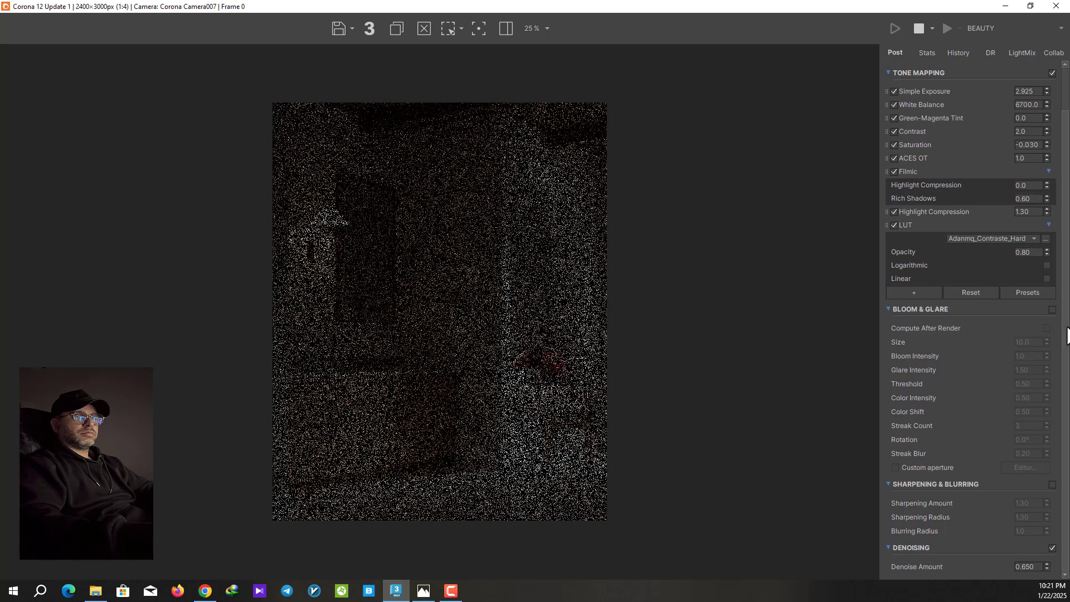
{"action": "left_click", "coordinate": [1052, 484]}
{"action": "double_click", "coordinate": [1030, 503]}
{"action": "type", "text": "3"}
{"action": "key", "text": "Return"}
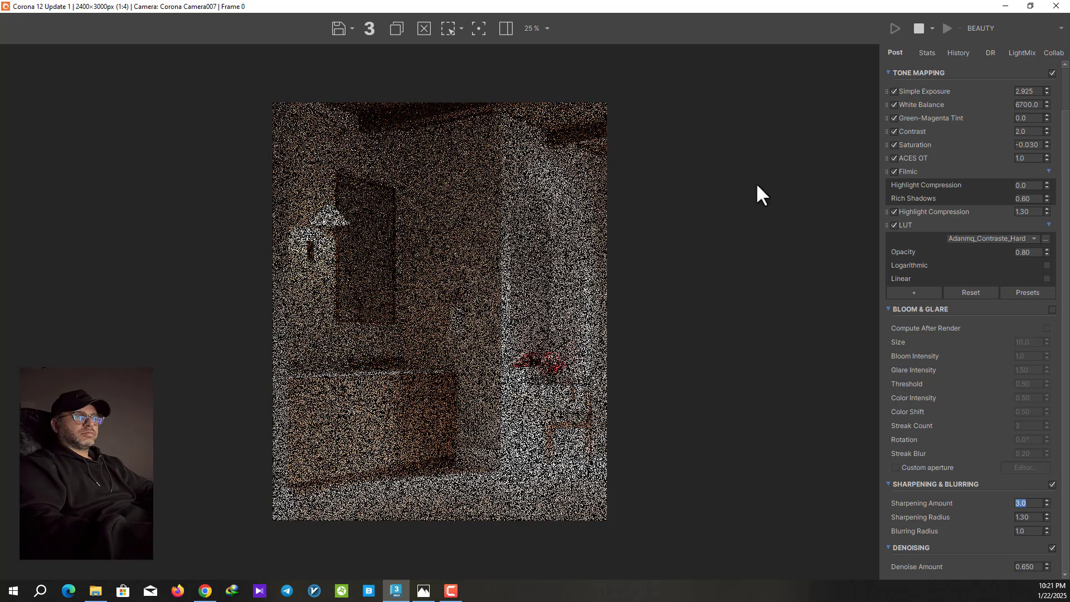
{"action": "double_click", "coordinate": [1024, 517]}
{"action": "type", "text": "0.5"}
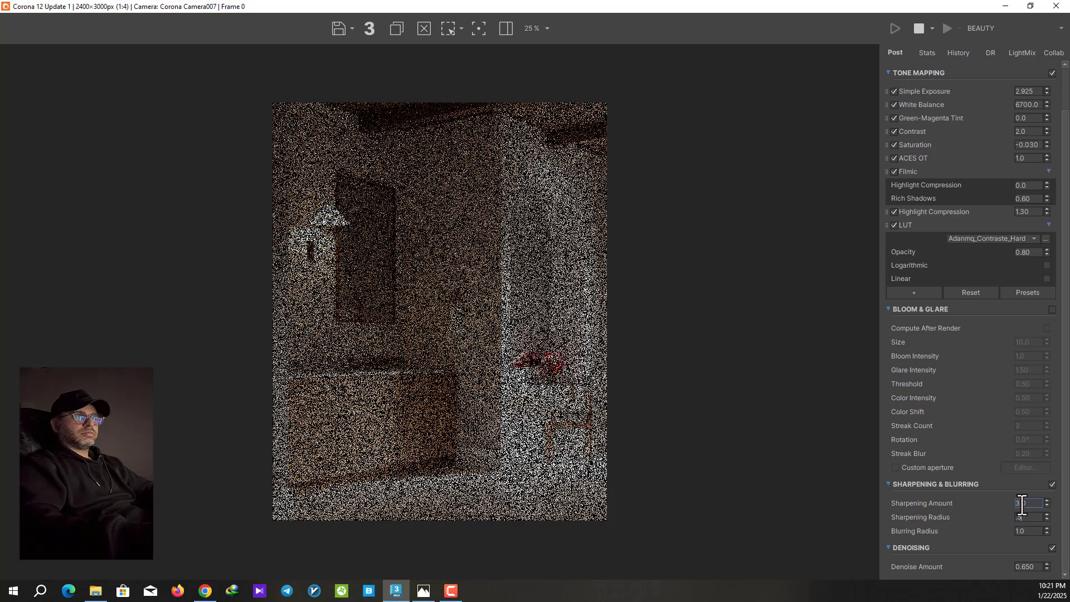
{"action": "key", "text": "Return"}
{"action": "double_click", "coordinate": [1029, 533]}
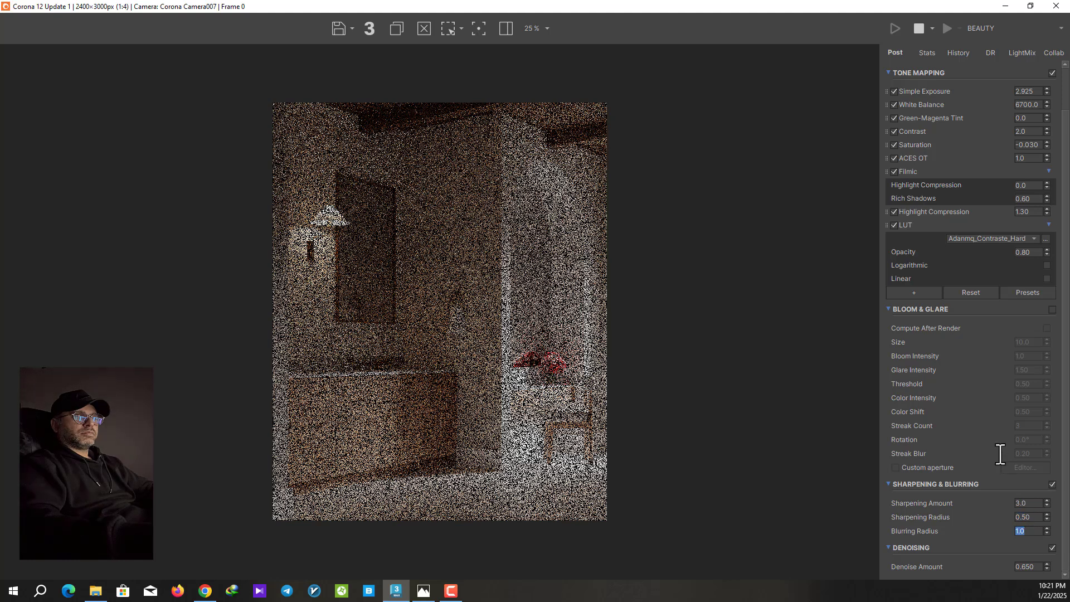
Step: Enable bloom and glare and inspect the vanity, chair and lamp areas of the running render
{"action": "left_click", "coordinate": [1052, 309]}
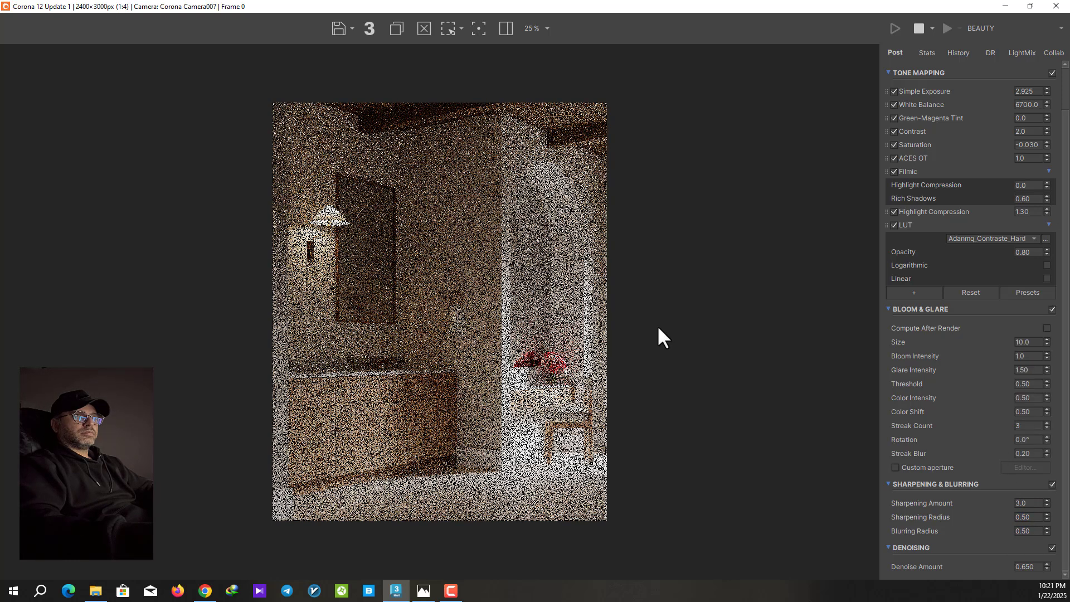
{"action": "scroll", "coordinate": [561, 444], "scroll_direction": "up", "scroll_amount": 1}
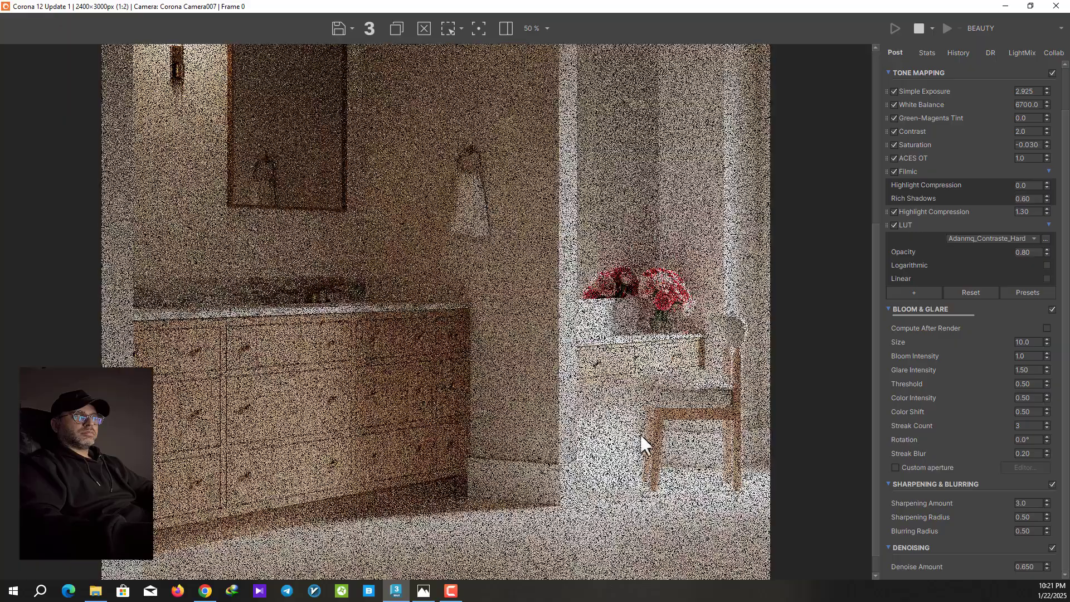
{"action": "scroll", "coordinate": [633, 425], "scroll_direction": "up", "scroll_amount": 1}
{"action": "middle_click_drag", "start_coordinate": [701, 449], "coordinate": [667, 425]}
{"action": "scroll", "coordinate": [577, 345], "scroll_direction": "down", "scroll_amount": 2}
{"action": "scroll", "coordinate": [496, 330], "scroll_direction": "up", "scroll_amount": 1}
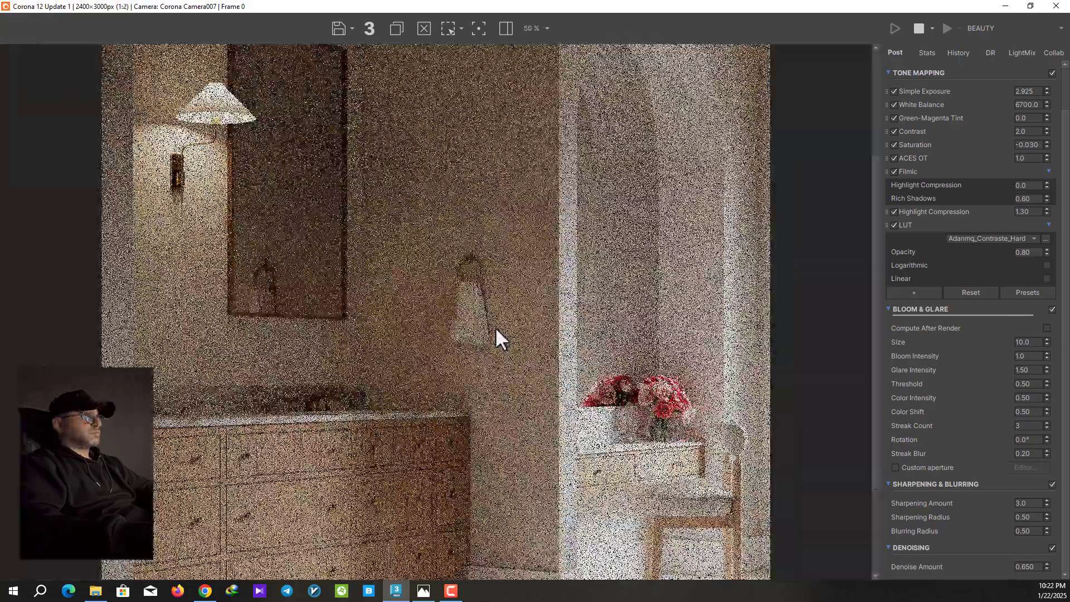
{"action": "scroll", "coordinate": [496, 329], "scroll_direction": "down", "scroll_amount": 1}
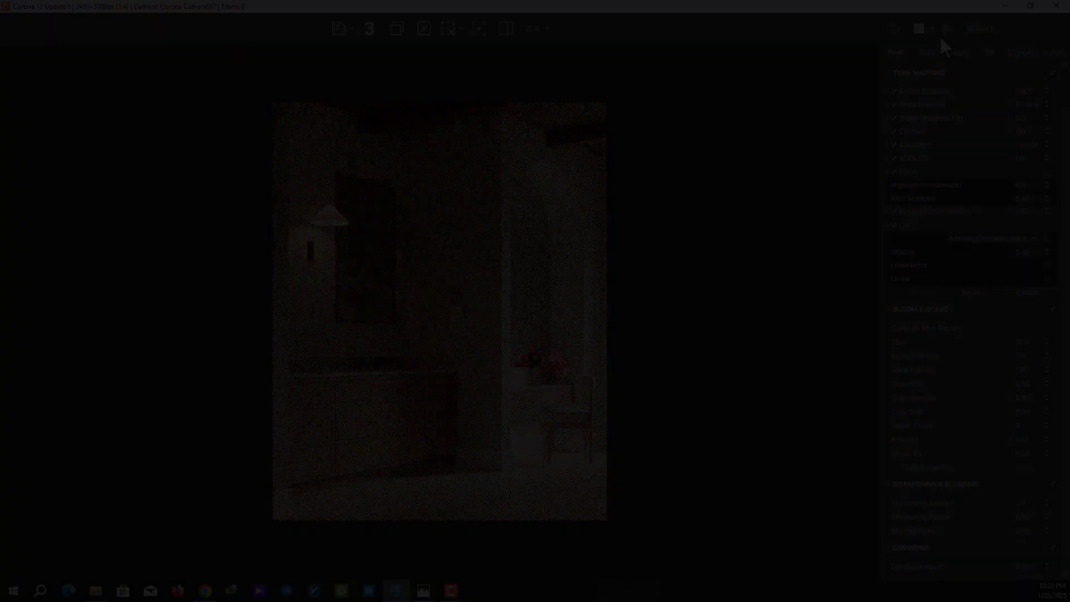